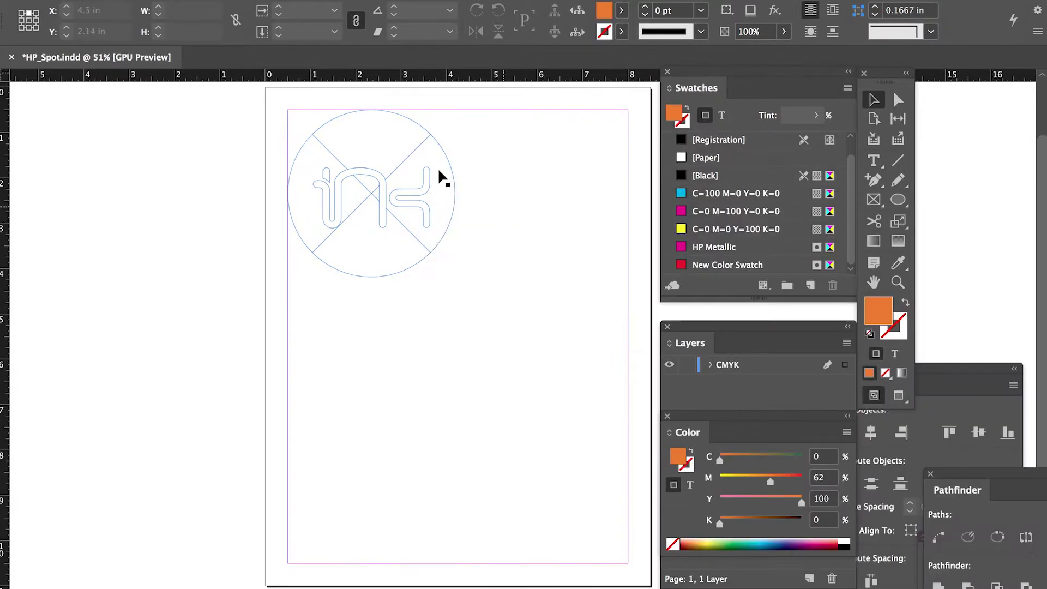
Fill the circular ink logo with the HP Metallic spot swatch, leaving its stroke at none, and deselect it.
click(424, 159)
click(721, 266)
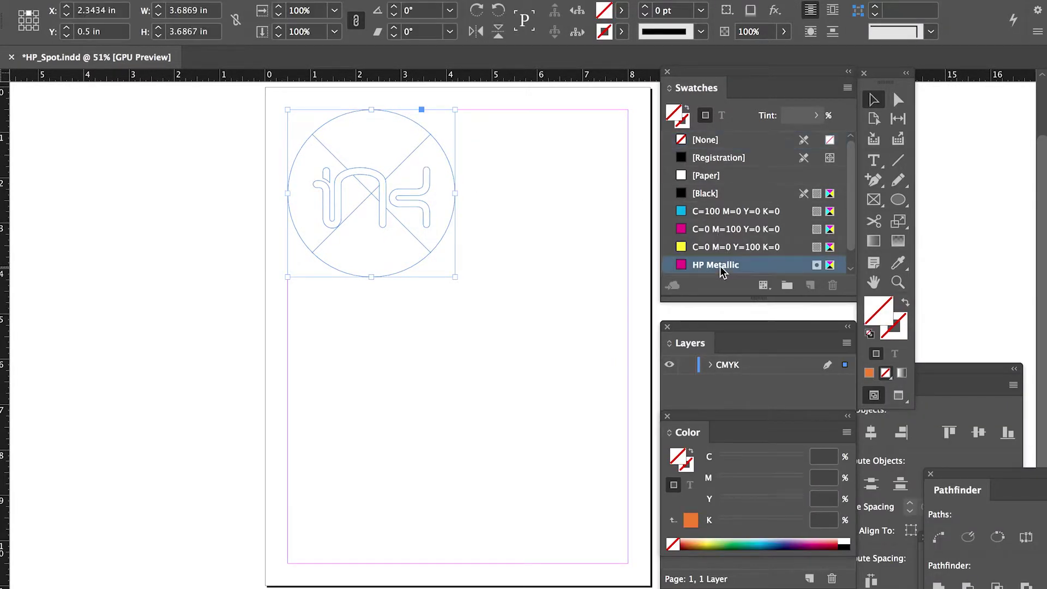
click(902, 307)
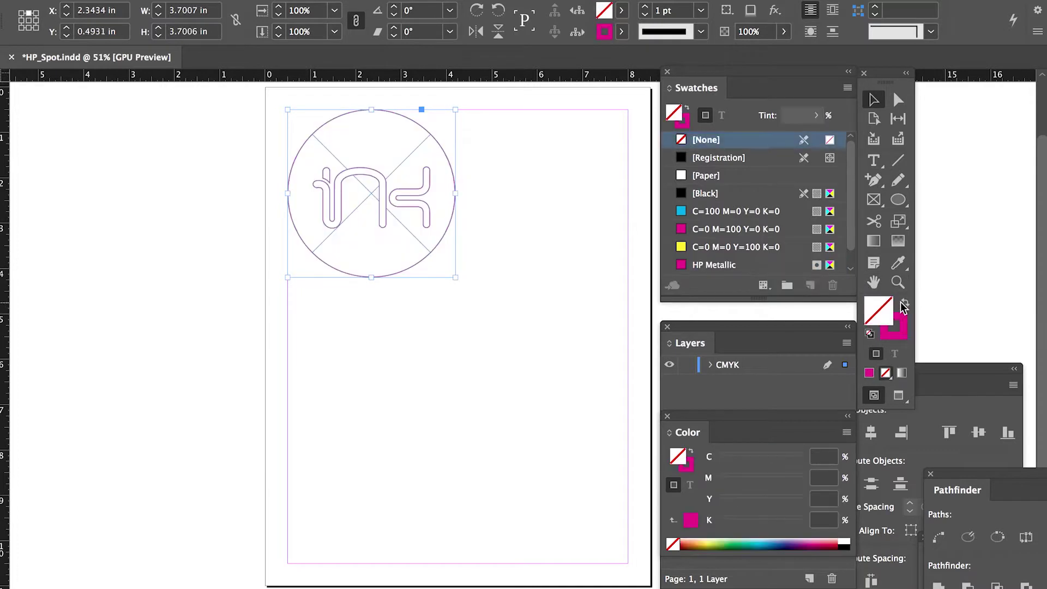
click(904, 307)
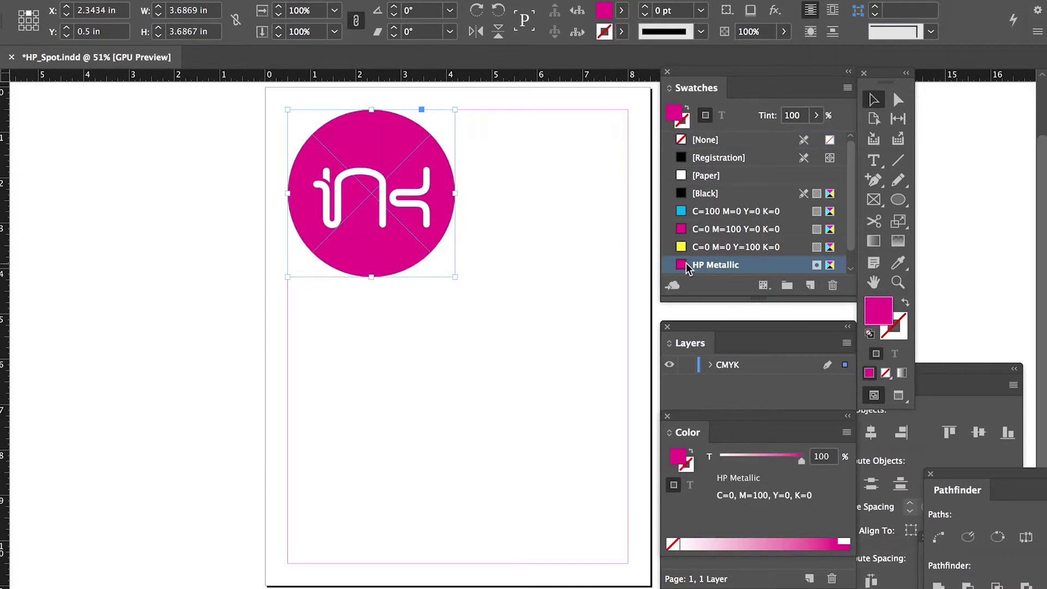
click(548, 217)
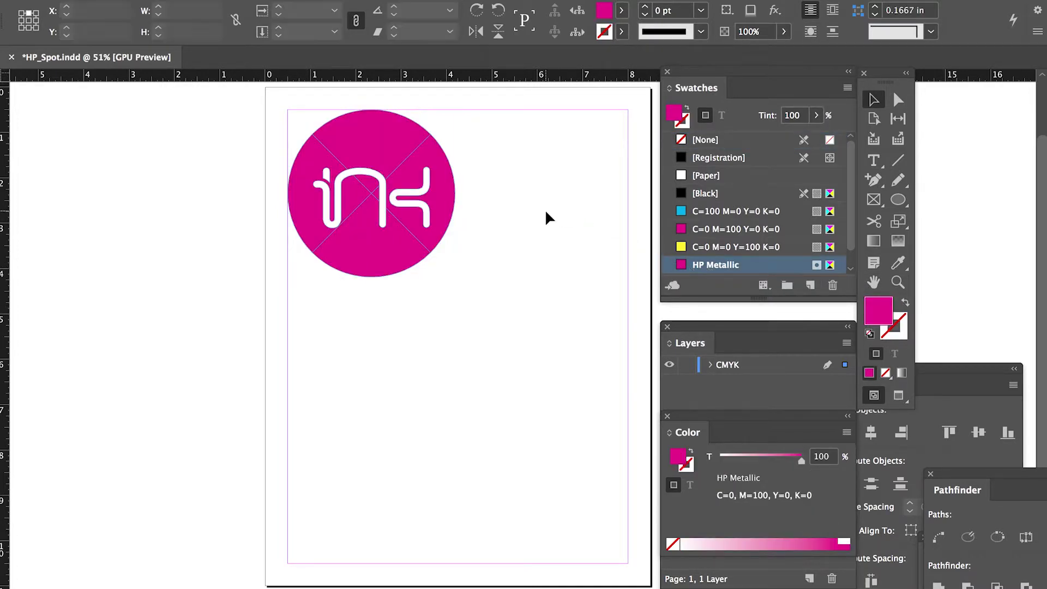
Paste the orange logo copy and align it with the magenta logo along their bottom and right edges.
key(ctrl+v)
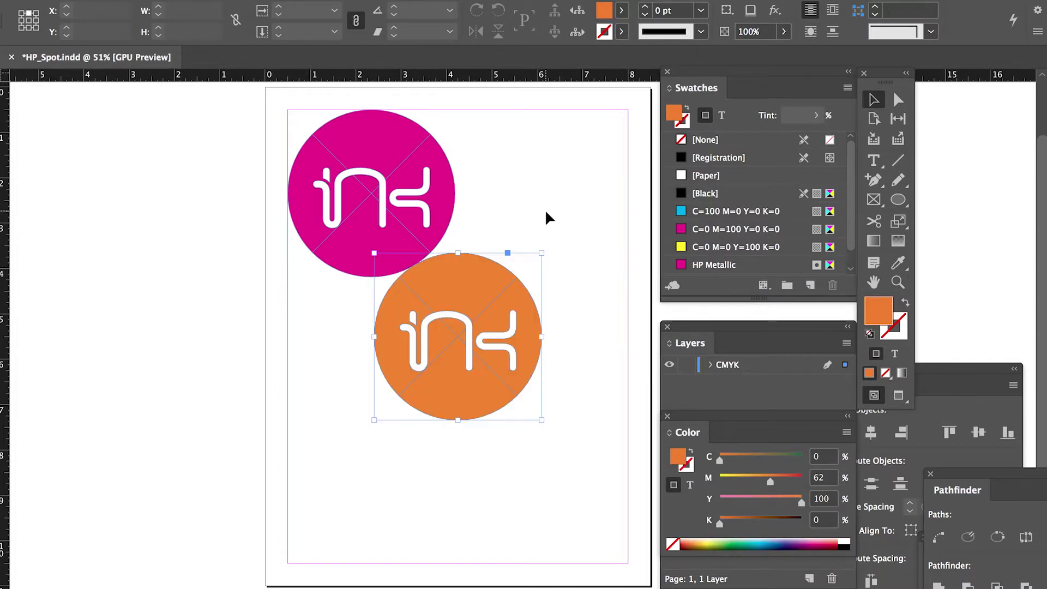
click(304, 174)
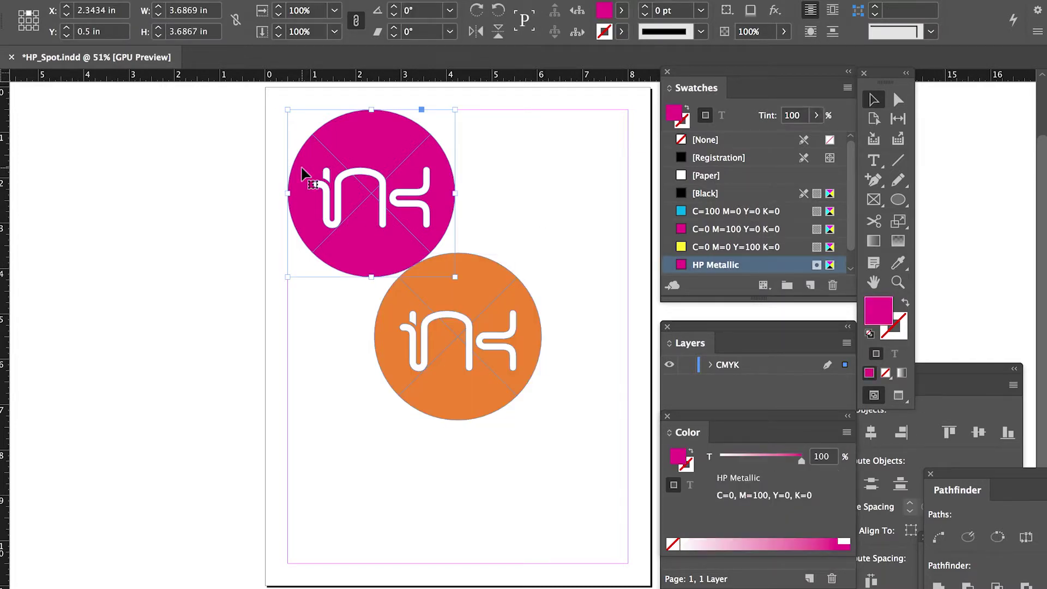
shift+click(458, 382)
key(shift+F7)
click(1008, 432)
click(903, 432)
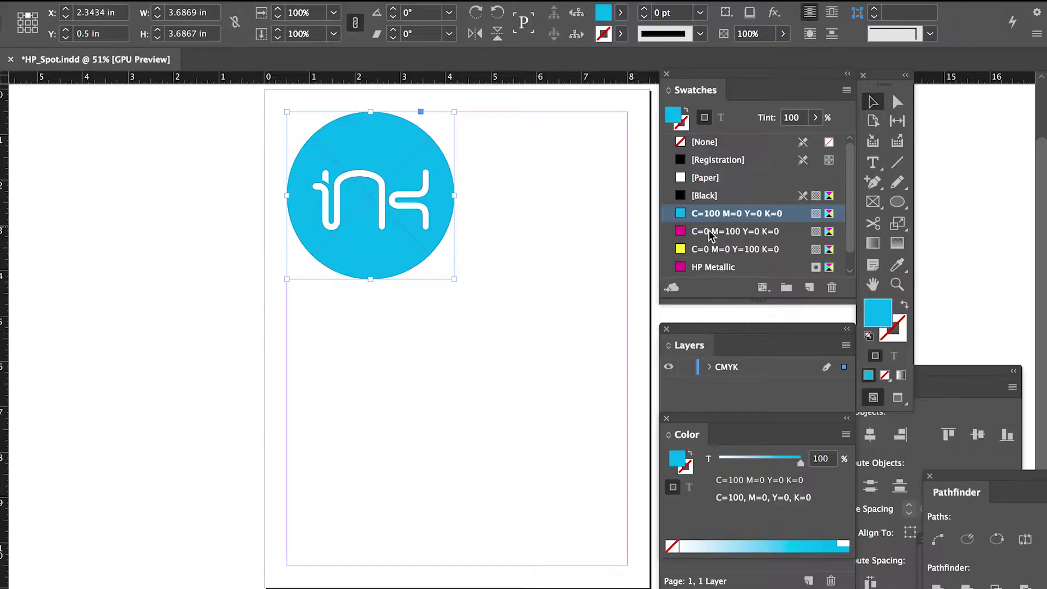
Fill the logo with the C=0 M=0 Y=100 K=0 swatch and clear the selection.
click(709, 249)
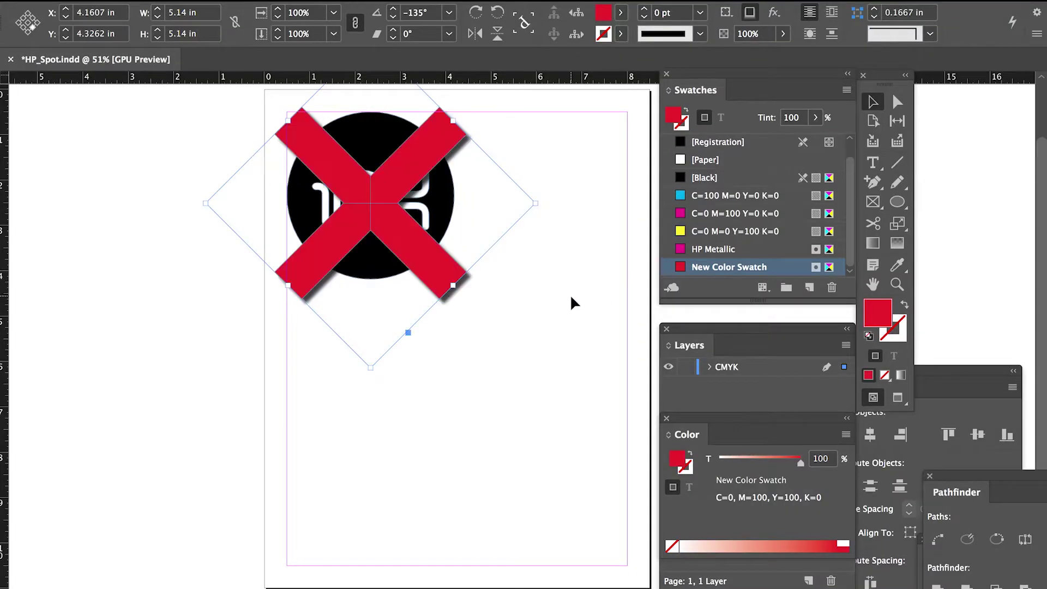
click(569, 298)
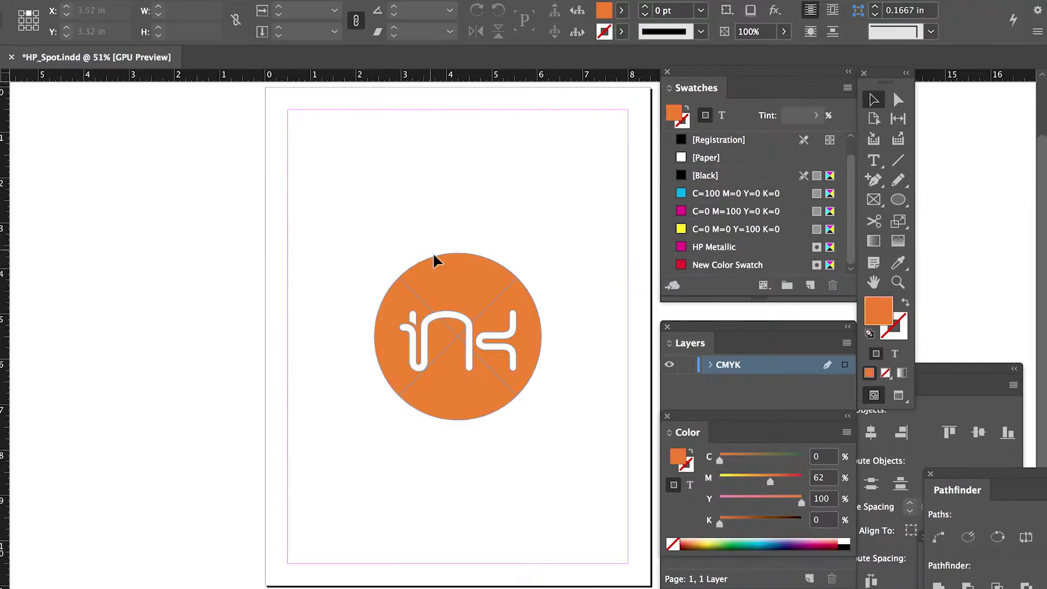
Copy the orange ink logo from the CMYK layer to the clipboard.
click(444, 281)
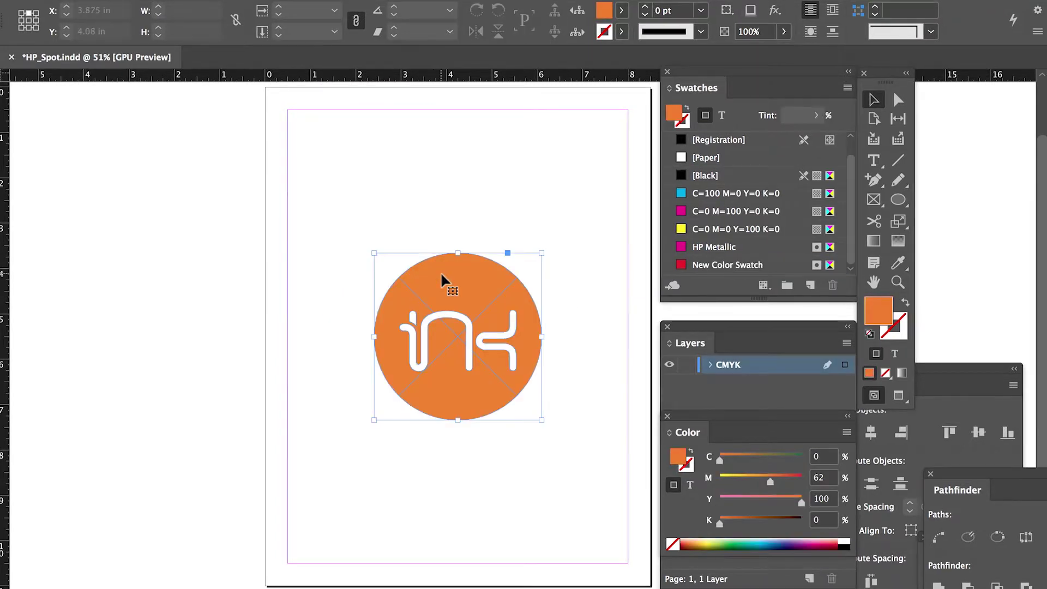
click(122, 0)
click(136, 34)
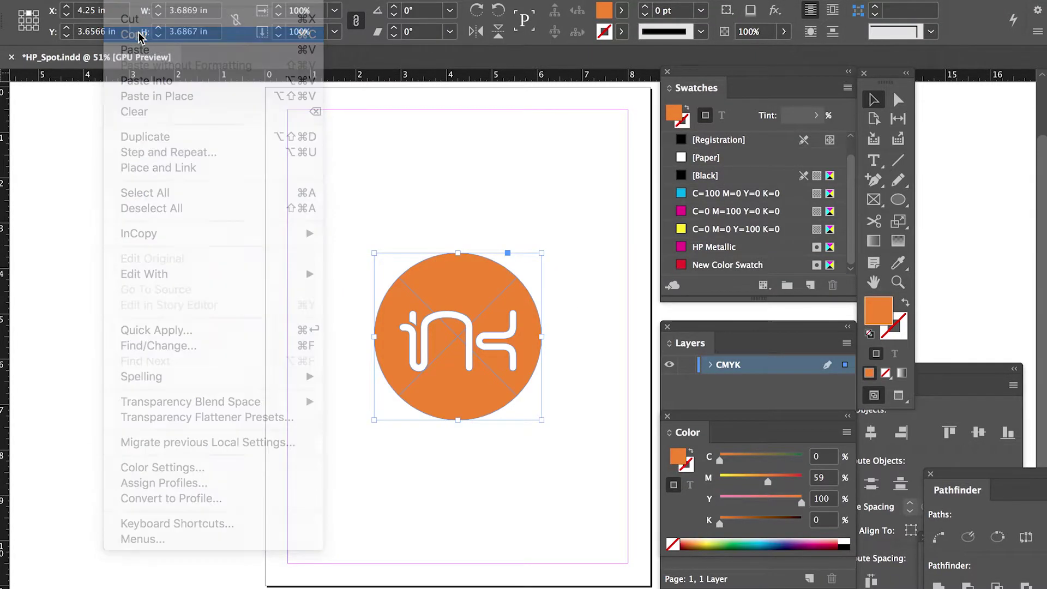
Try to paste the copied logo in place on the CMYK layer and fill it with HP Metallic.
click(90, 0)
mouse_move(122, 0)
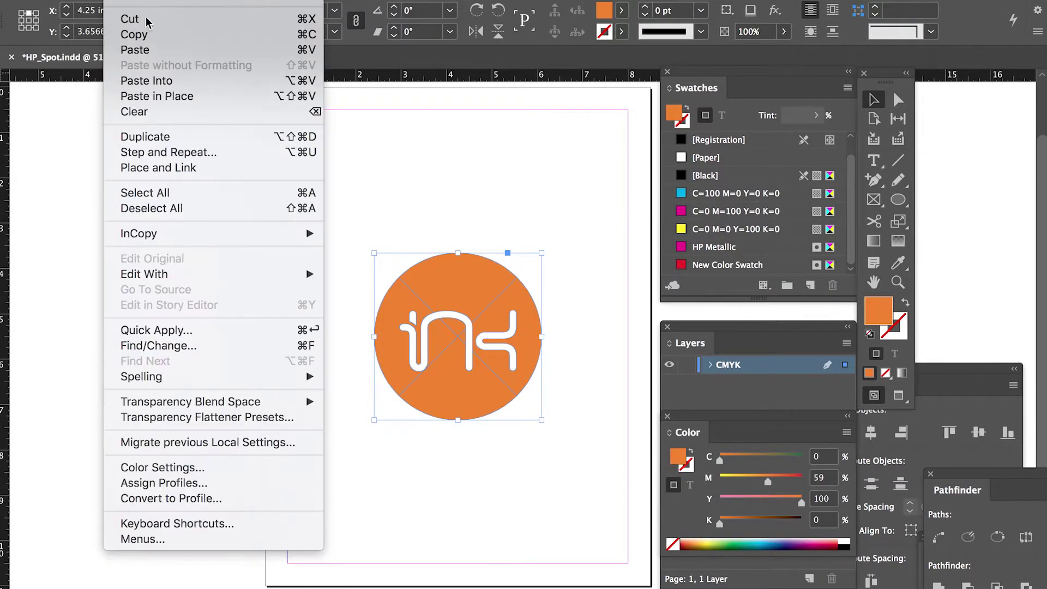
click(157, 94)
click(703, 249)
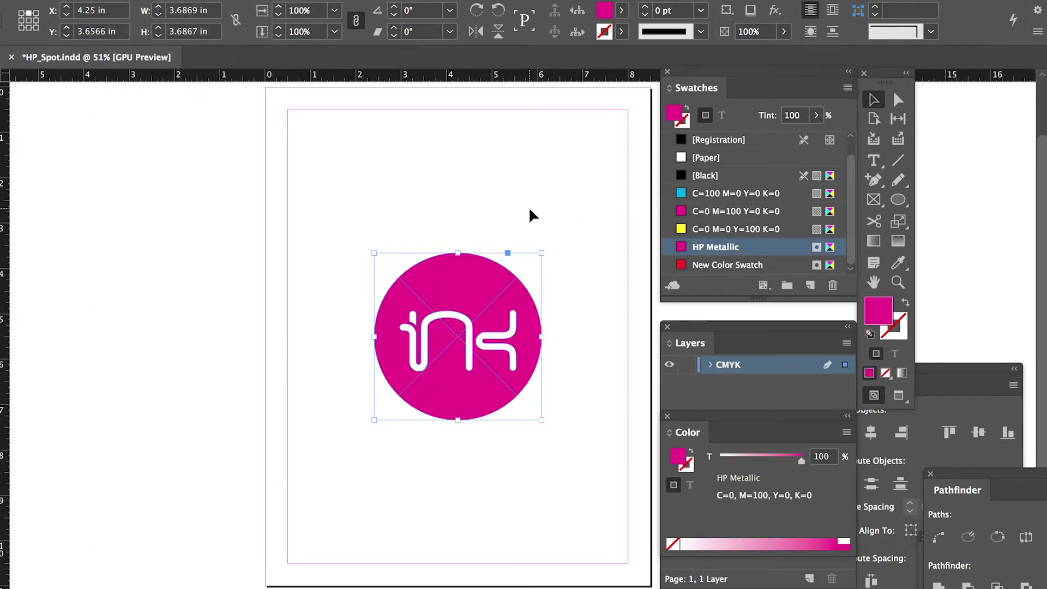
key(super+z)
key(super+z)
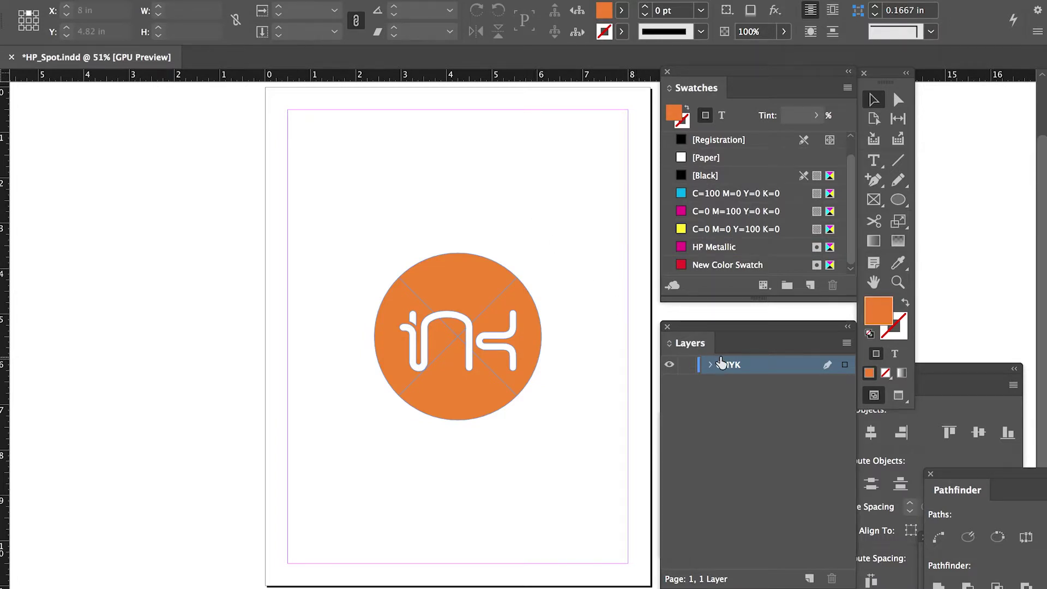
Add a new layer above the CMYK layer and name it Metallic.
click(721, 363)
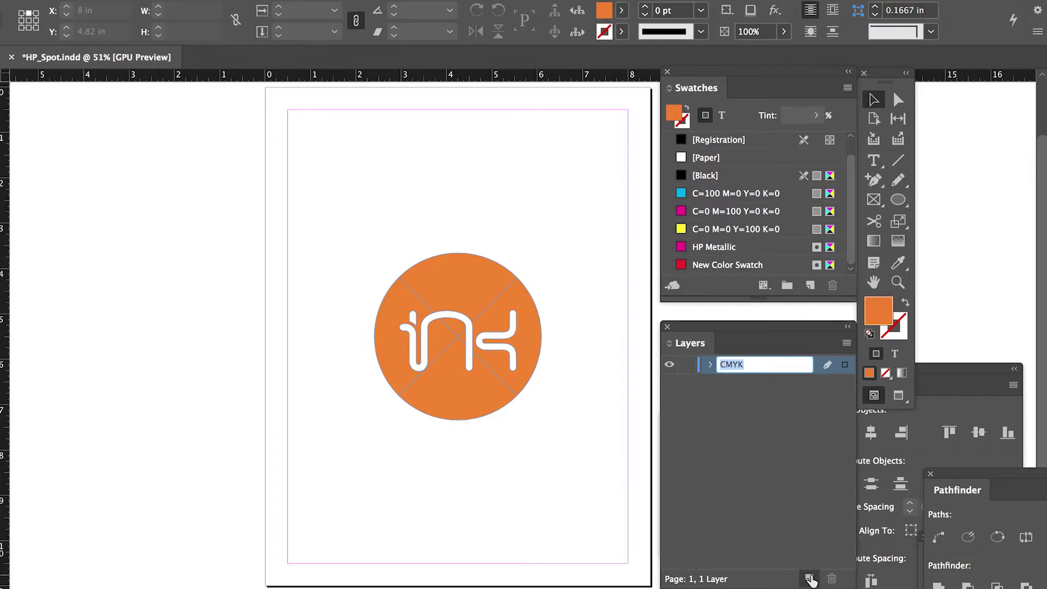
click(810, 580)
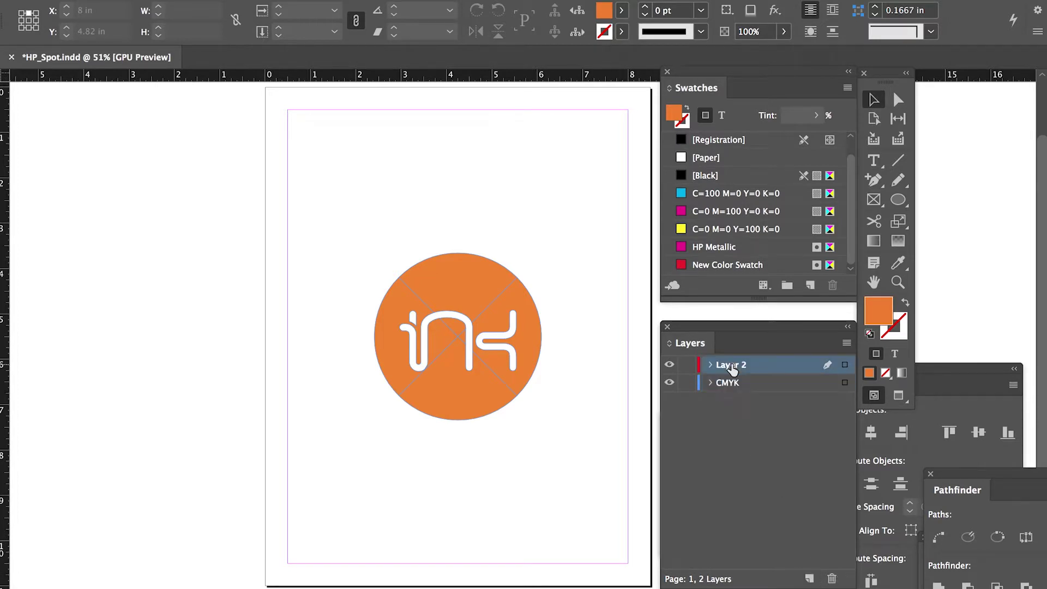
double_click(732, 366)
text(Metallic)
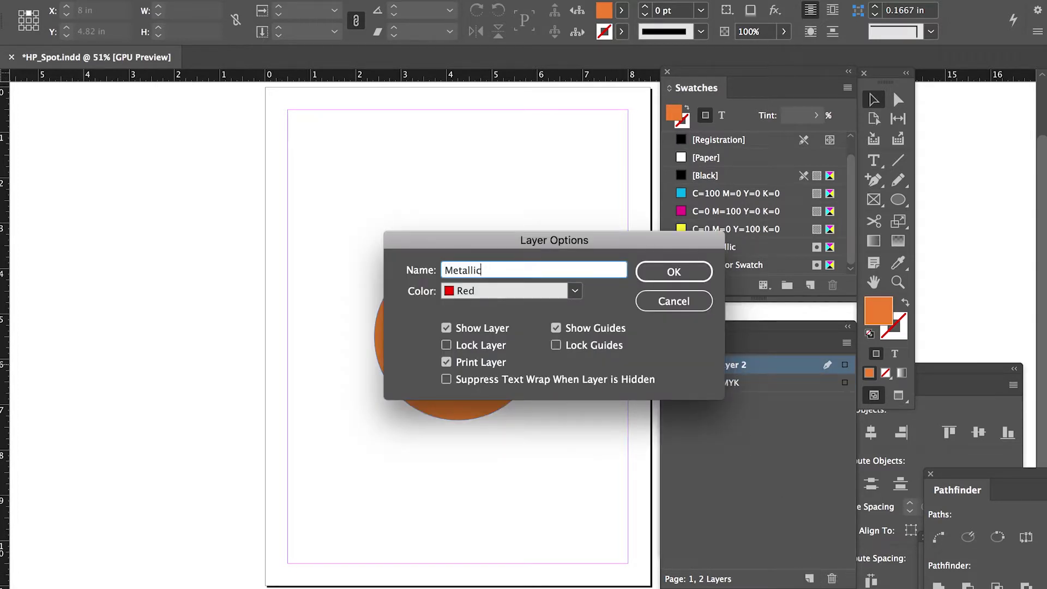
key(Return)
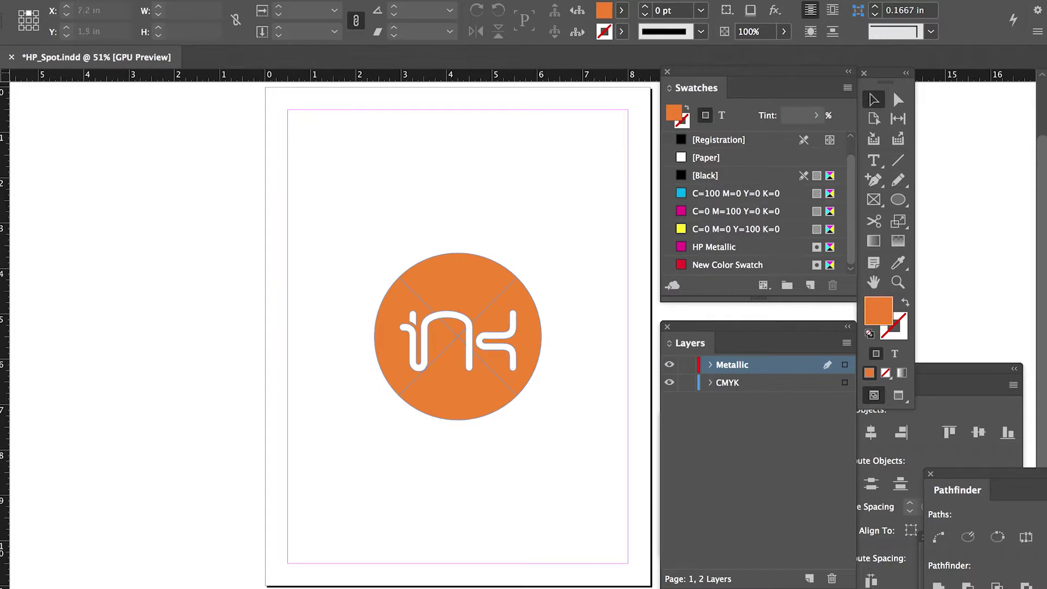
Paste the copied logo in place on the Metallic layer and fill it with the HP Metallic swatch.
click(109, 0)
click(140, 98)
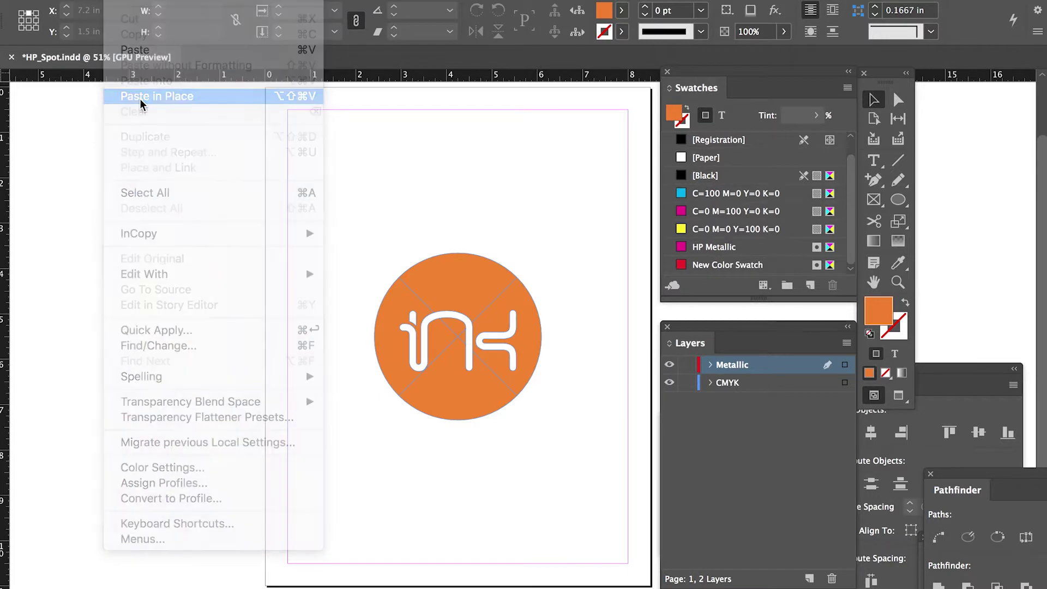
click(615, 324)
click(480, 274)
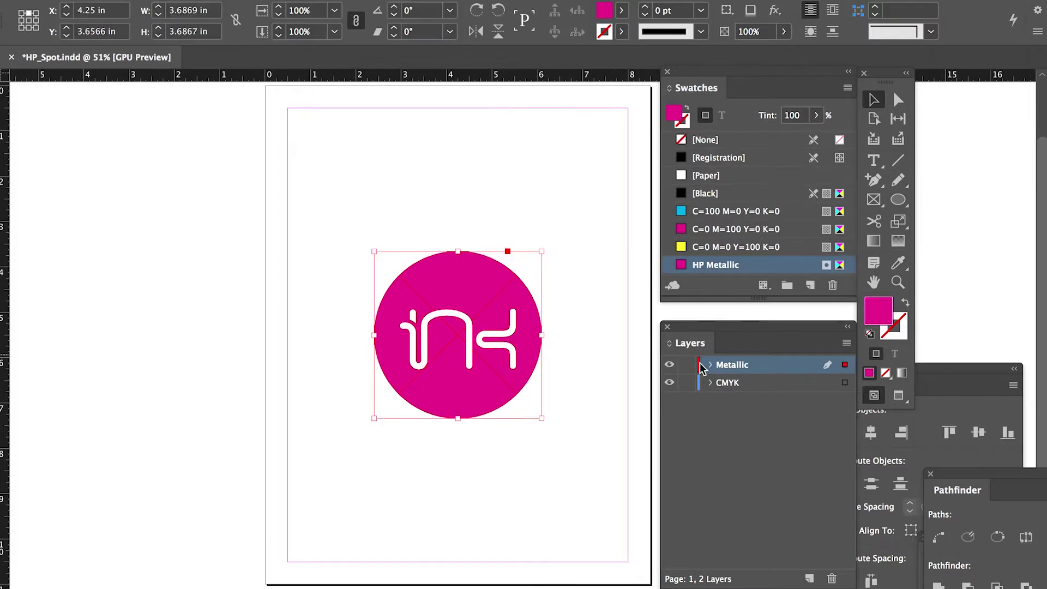
double_click(728, 367)
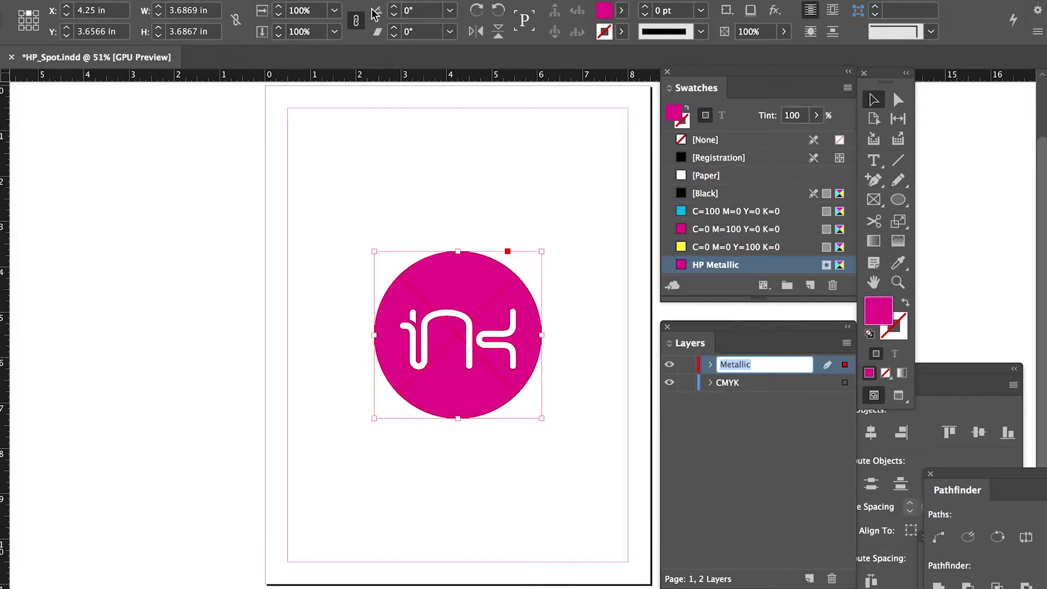
Show the output attributes and enable Overprint Fill for the logo on the Metallic layer.
click(386, 0)
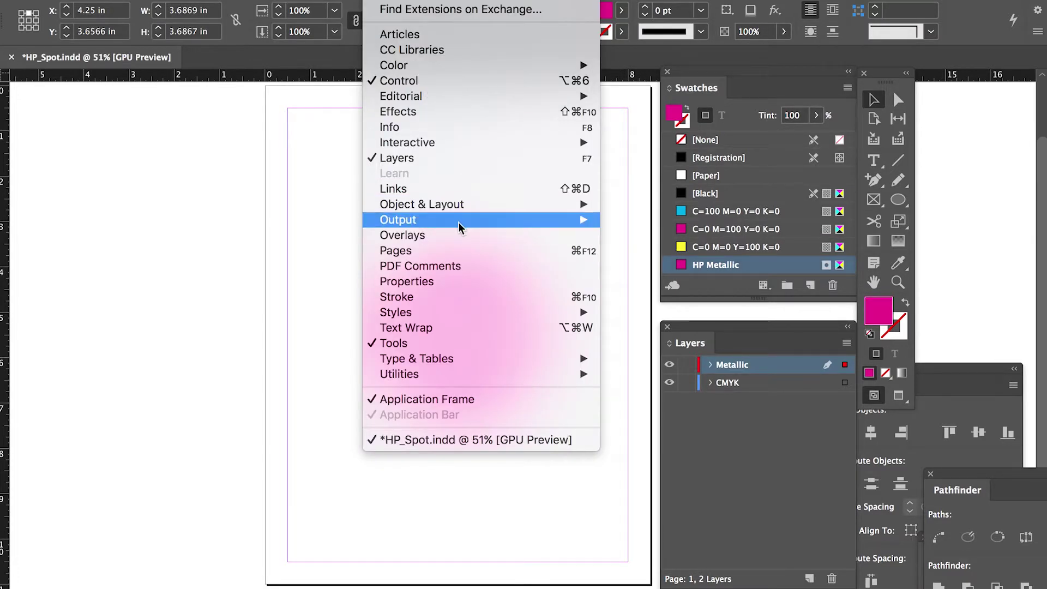
mouse_move(461, 224)
click(613, 221)
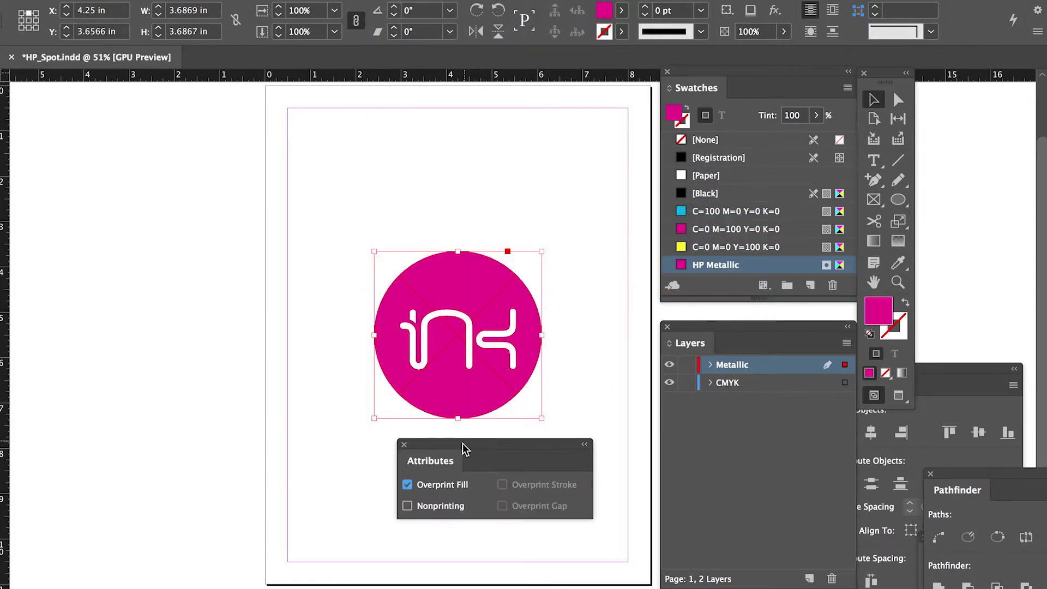
click(408, 487)
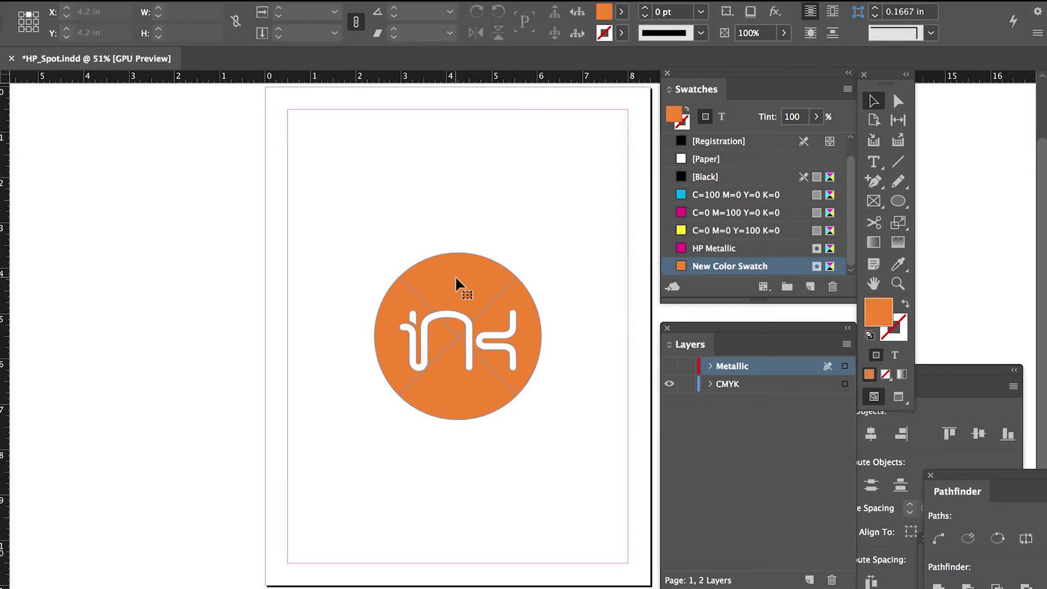
Change the color type of the orange New Color Swatch to Process.
double_click(760, 267)
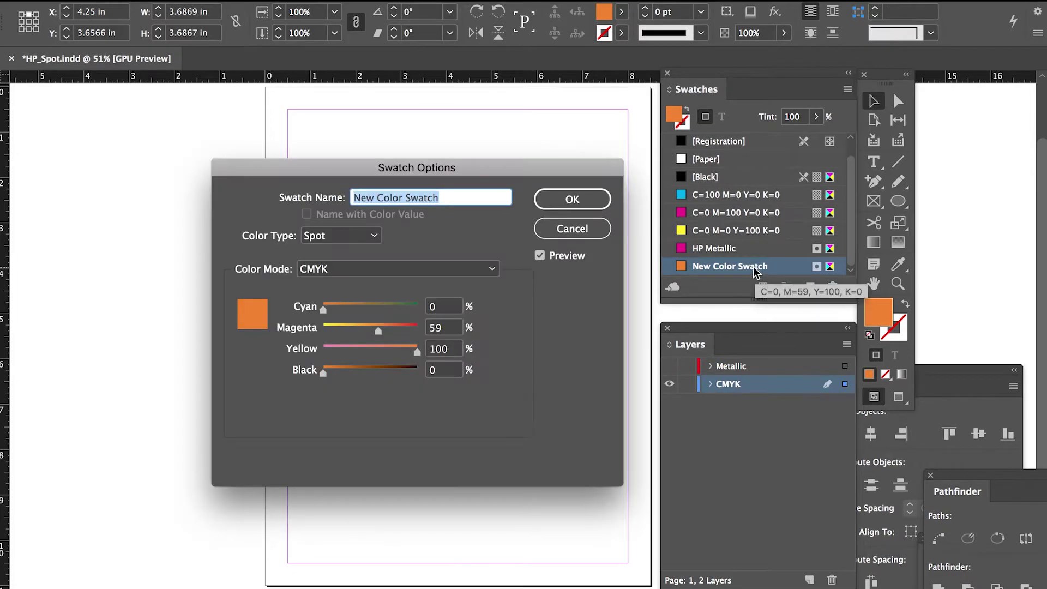
click(346, 235)
click(336, 252)
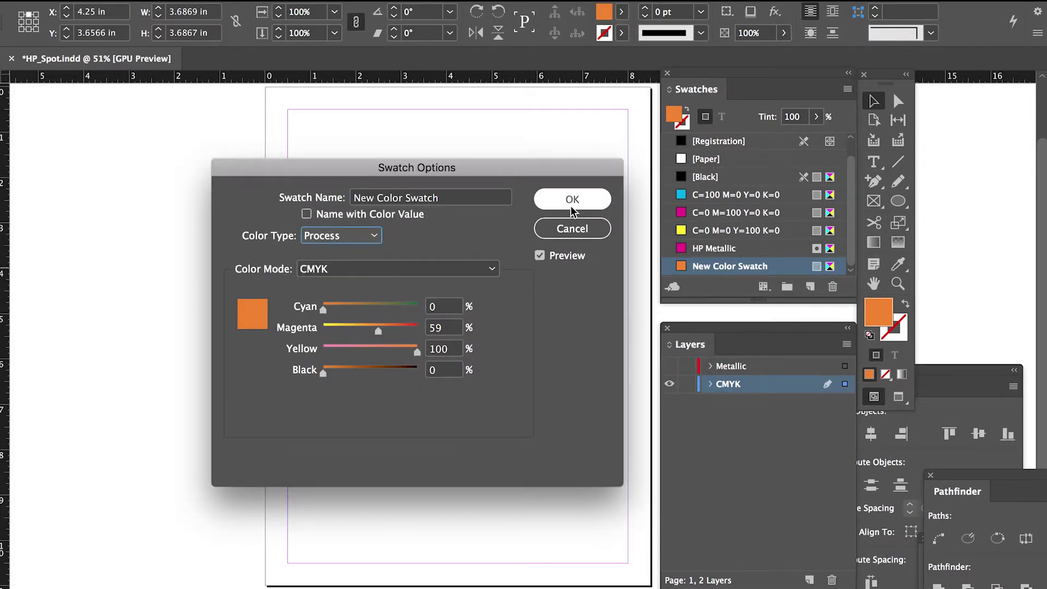
click(570, 200)
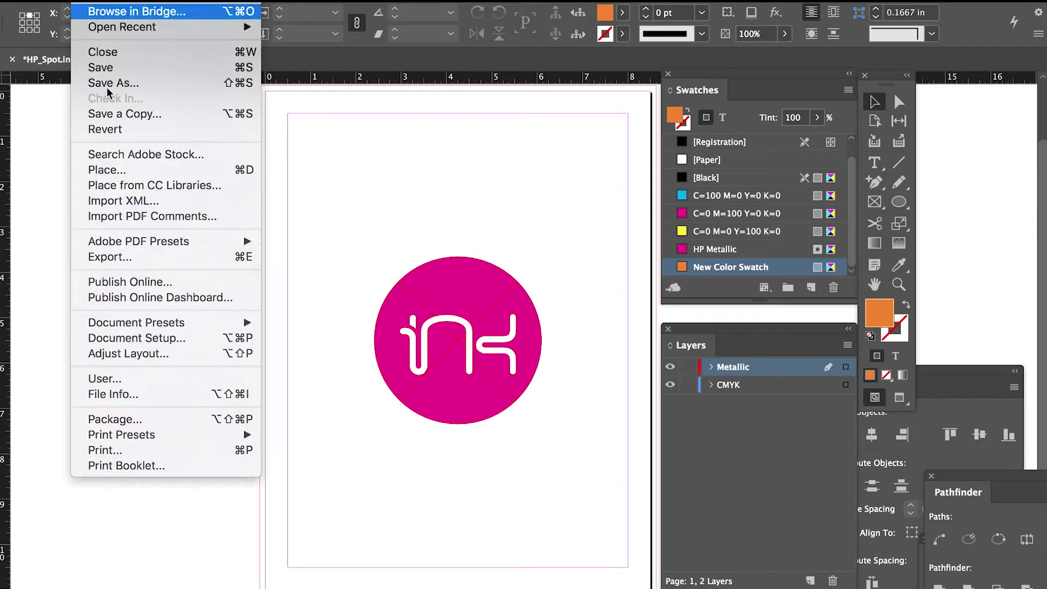
Save the export as HP_Spot.pdf in Adobe PDF (Print) format and open its Marks and Bleeds settings.
click(0, 313)
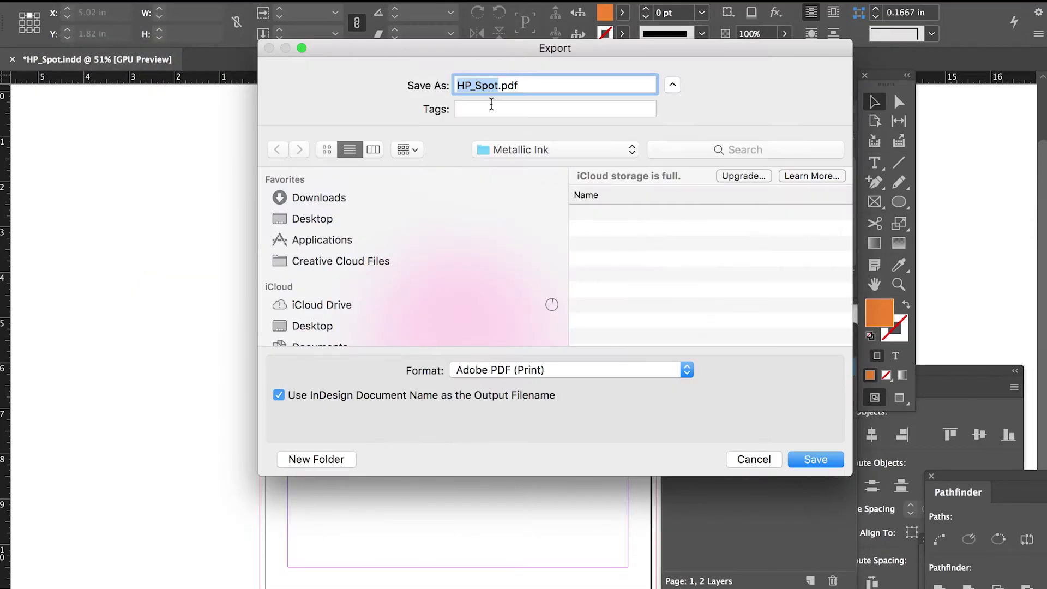
click(816, 460)
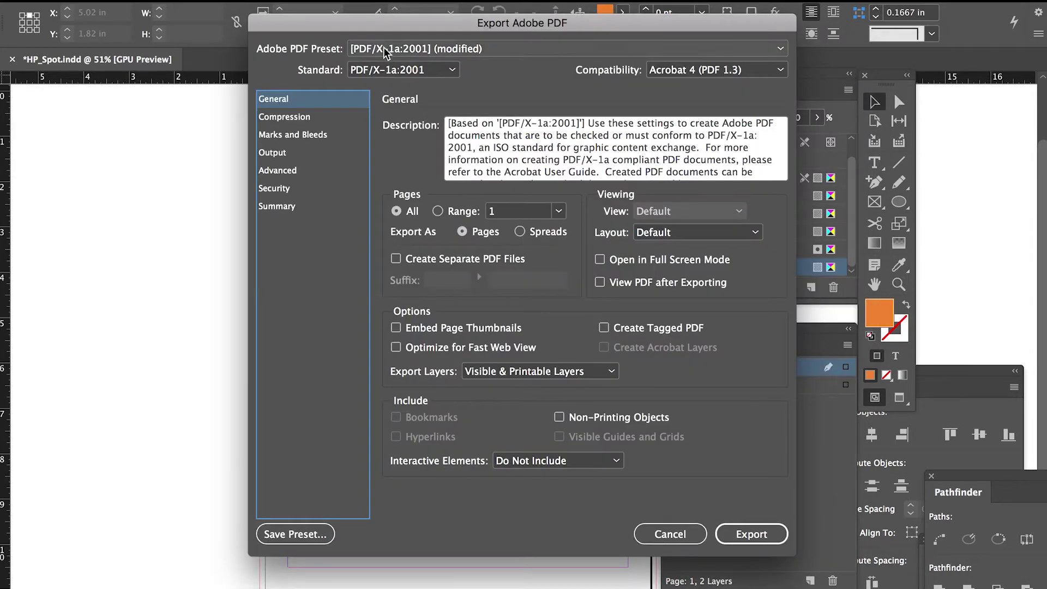
click(289, 141)
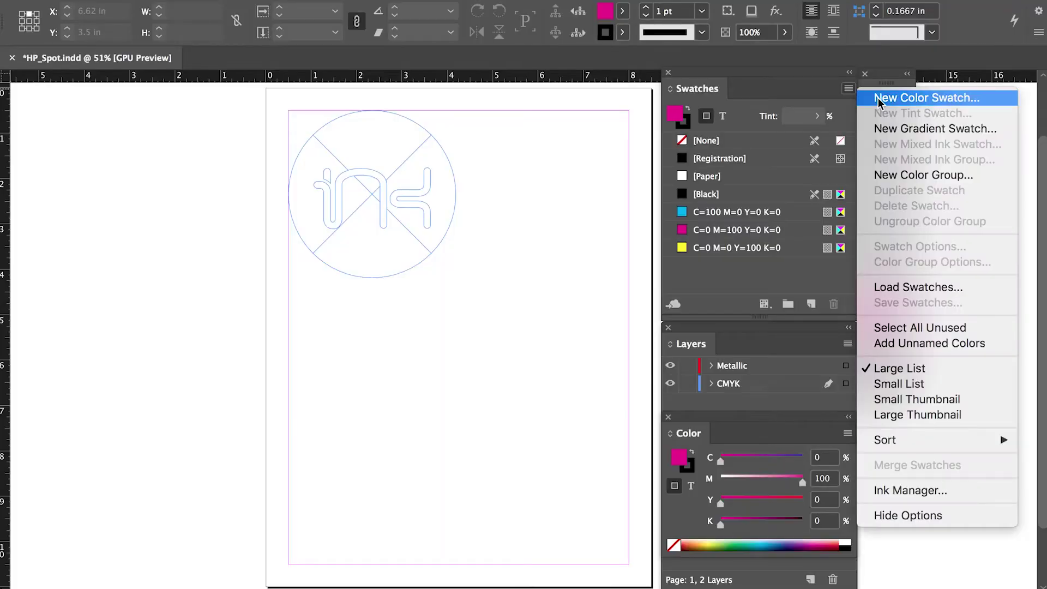
Define a new CMYK spot color swatch named HP Metallic with C=0 M=100 Y=0 K=0.
click(878, 97)
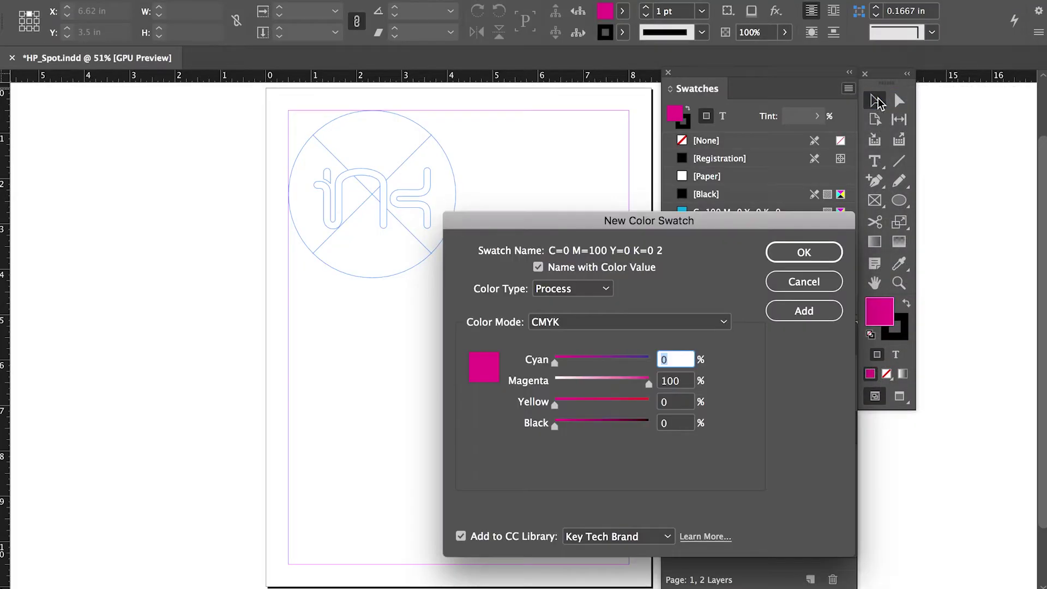
click(587, 289)
click(583, 326)
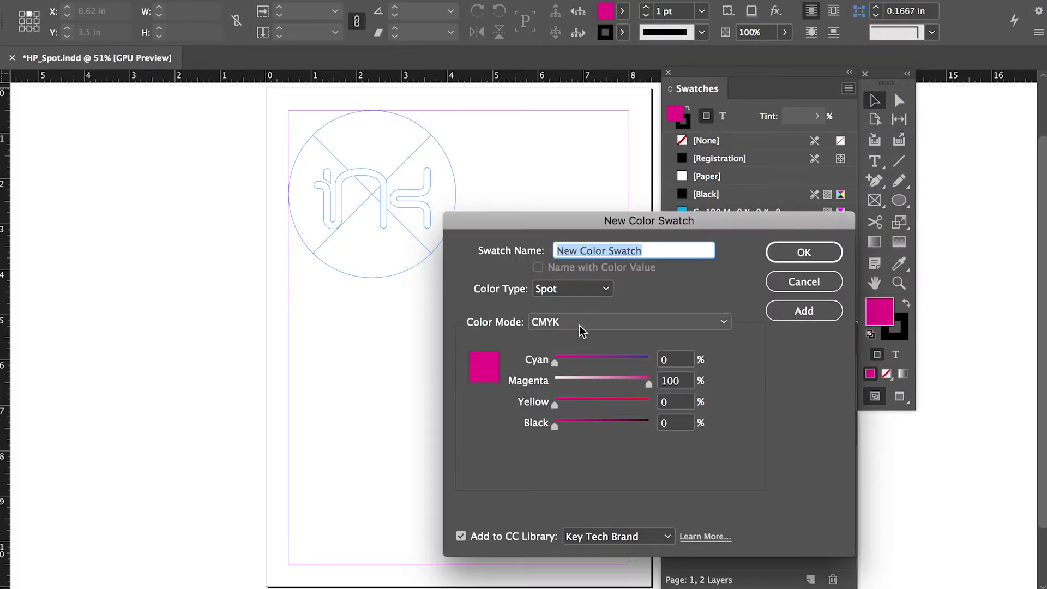
text(HP Metallic)
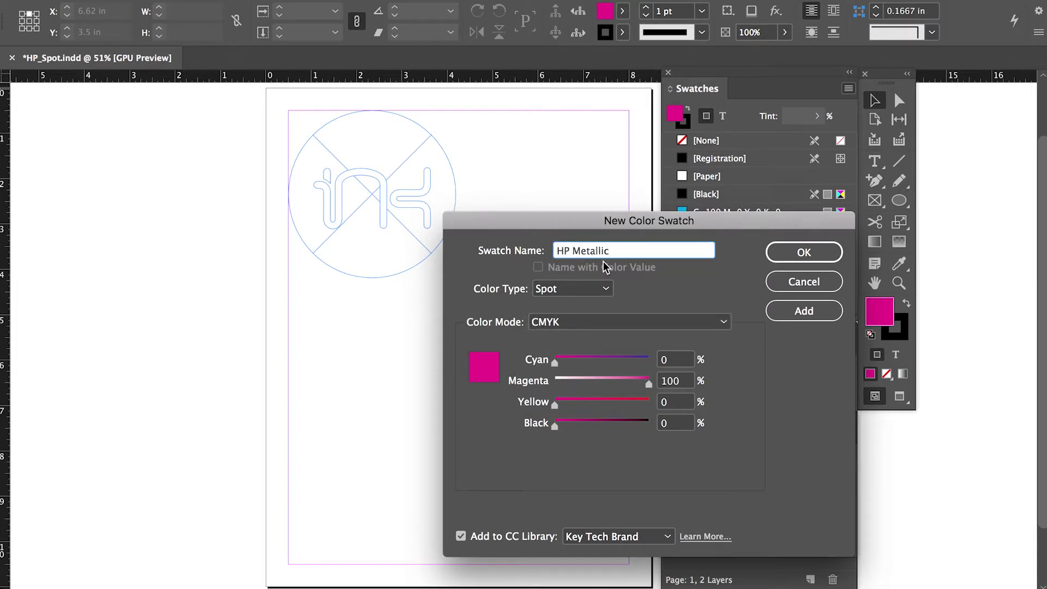
drag(615, 251, 499, 250)
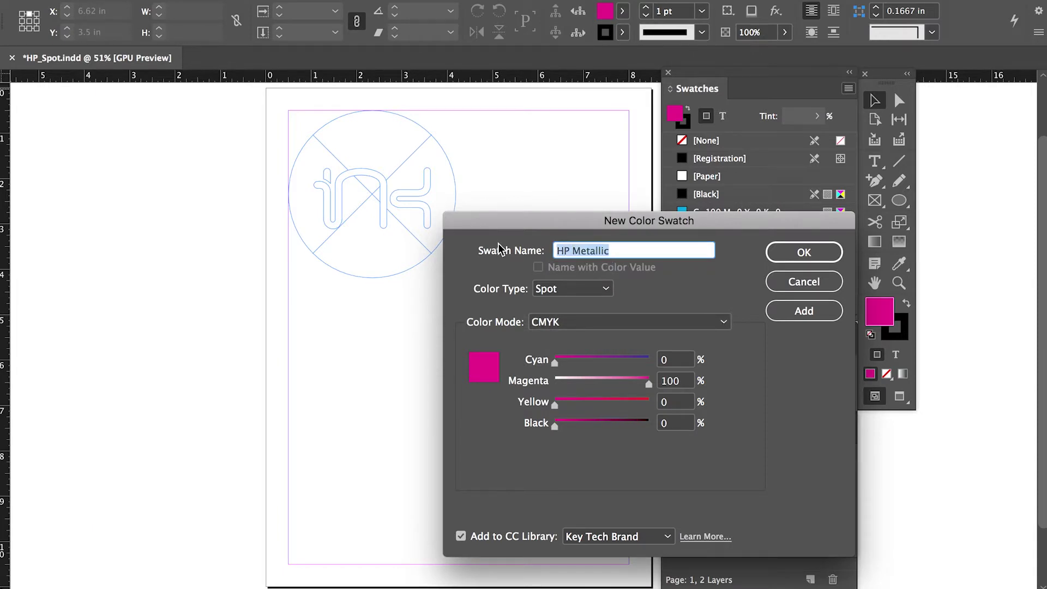
drag(565, 361, 528, 362)
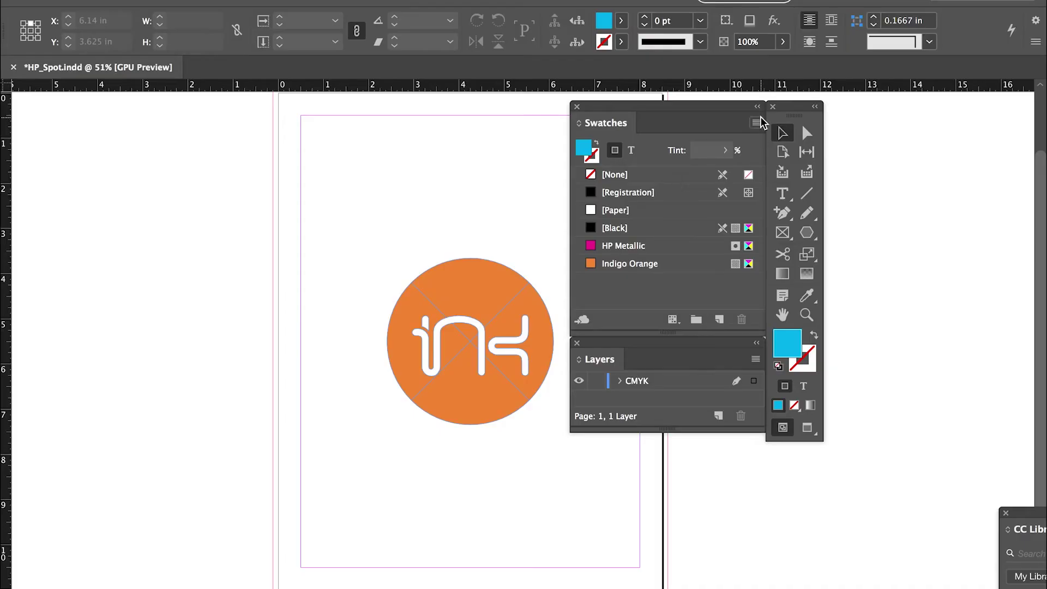
Define a new CMYK spot color swatch named HP White 1 with C=100 M=0 Y=0 K=0.
click(761, 119)
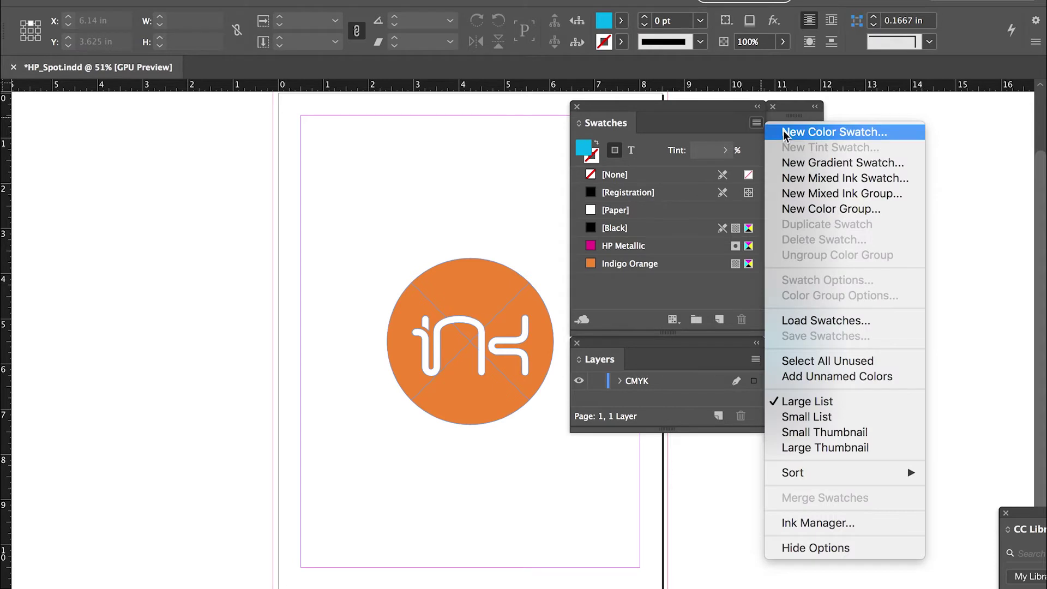
click(783, 129)
click(548, 261)
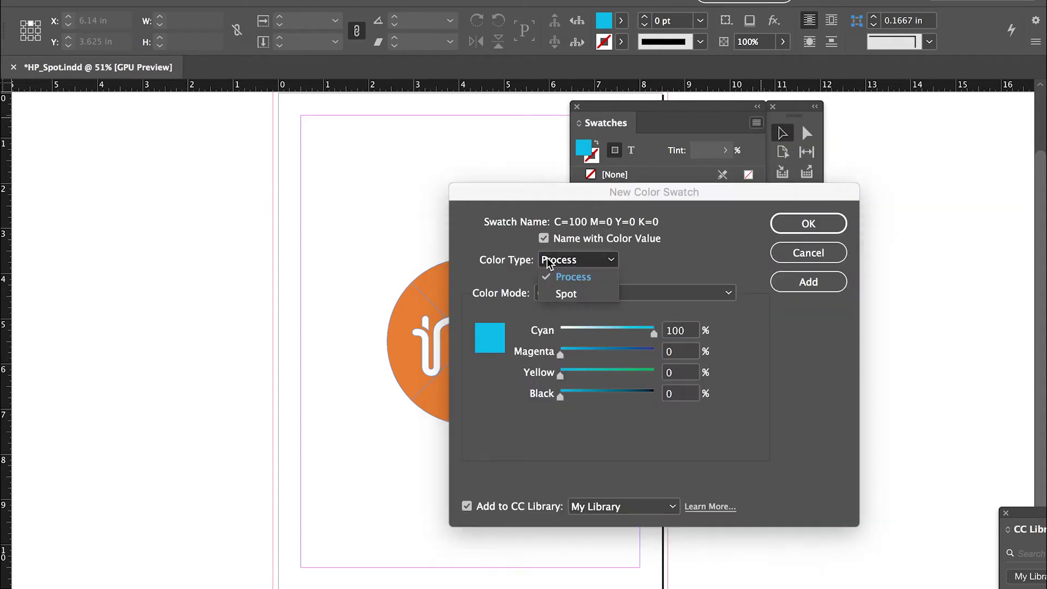
click(561, 293)
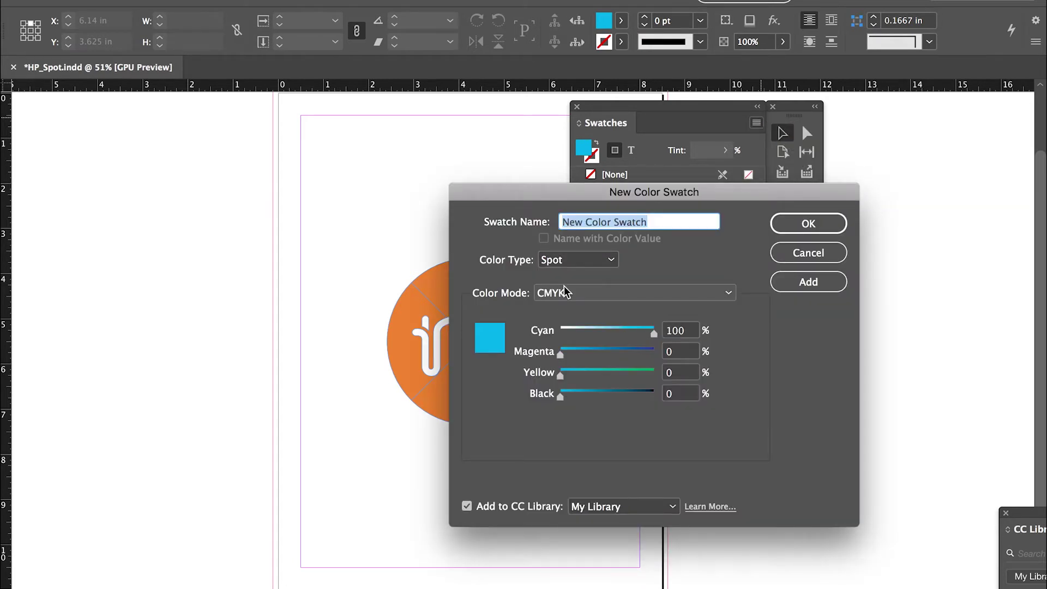
text(HP White 1)
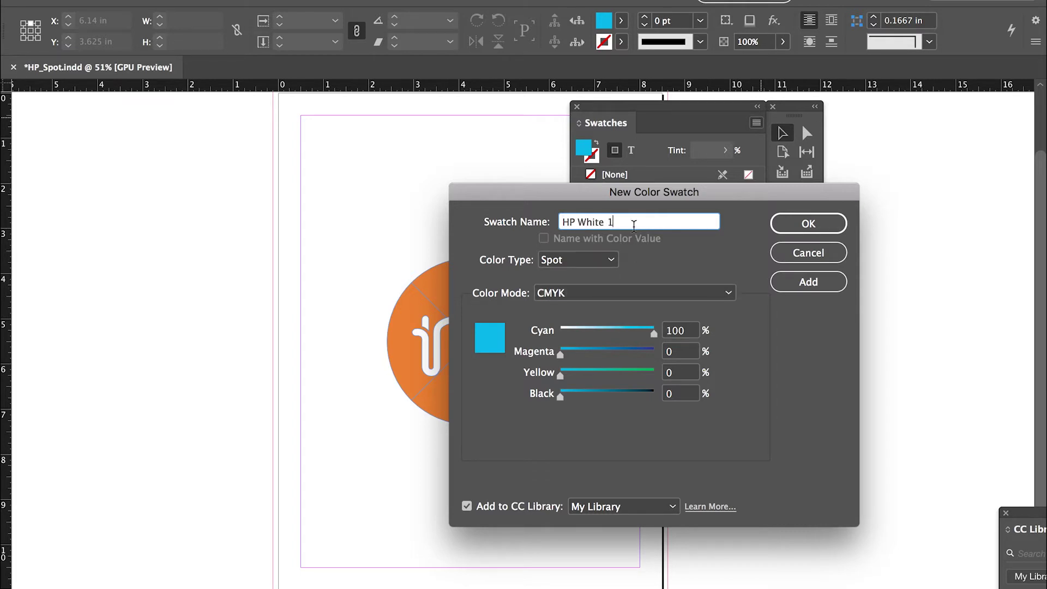
drag(612, 223, 540, 229)
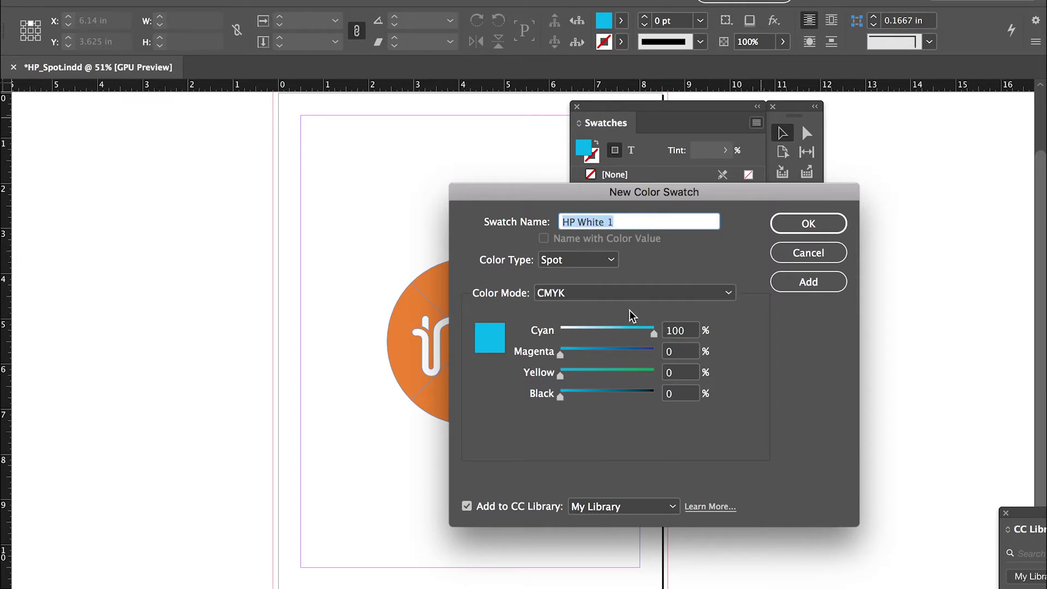
mouse_move(654, 337)
mouse_down()
mouse_move(558, 336)
mouse_move(667, 331)
mouse_up()
click(802, 227)
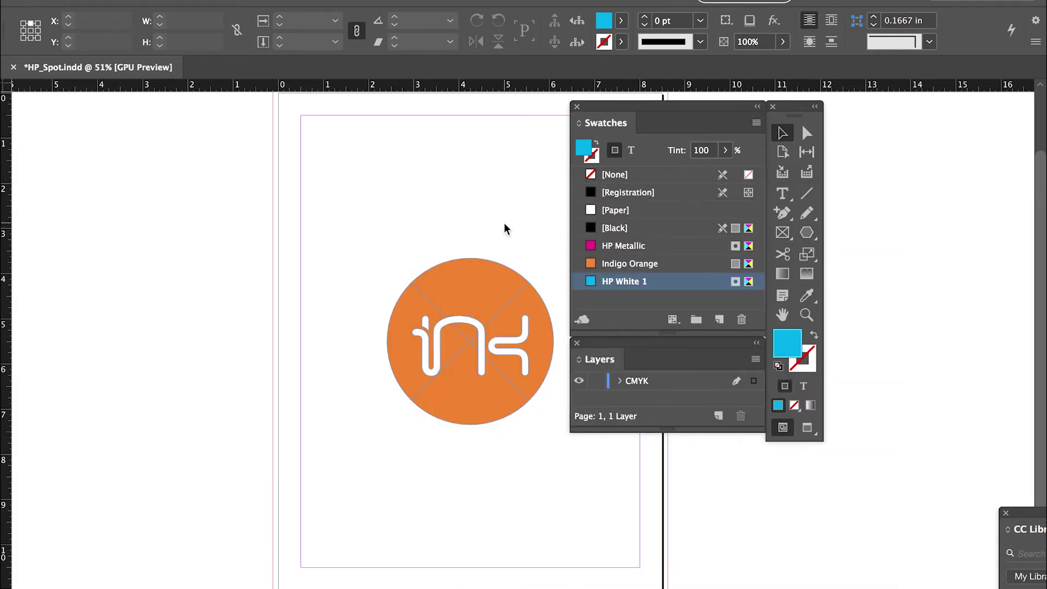
Create a new layer named Metallic above the CMYK layer.
click(701, 386)
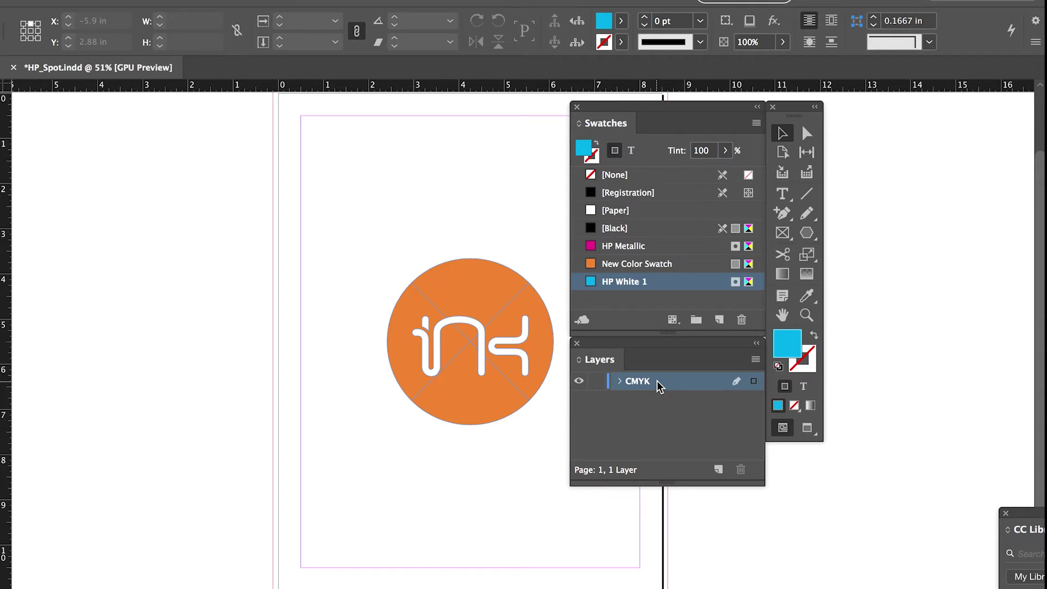
click(756, 359)
click(789, 370)
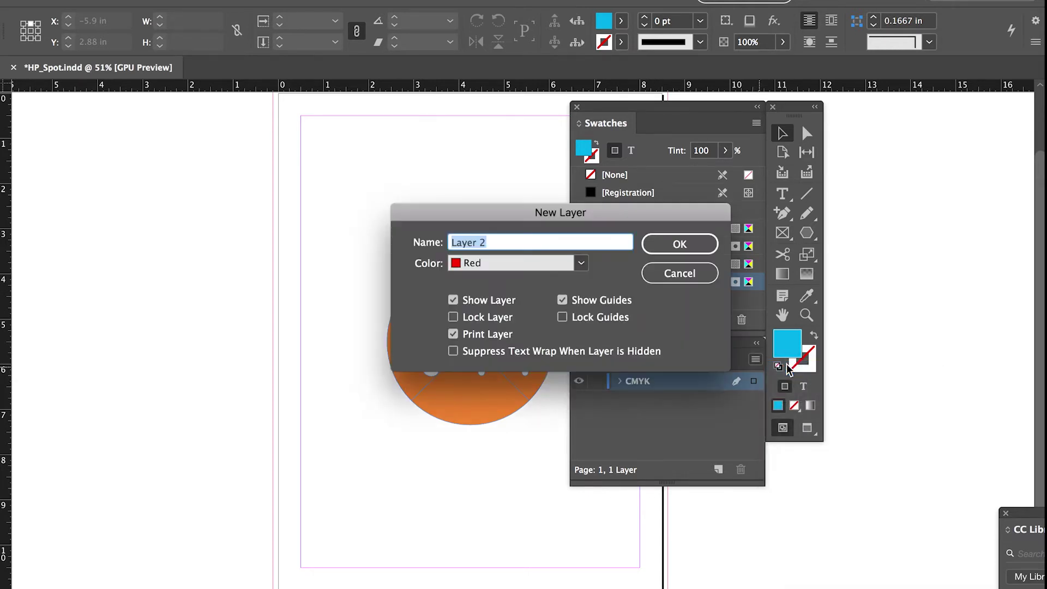
text(Metallic)
key(Return)
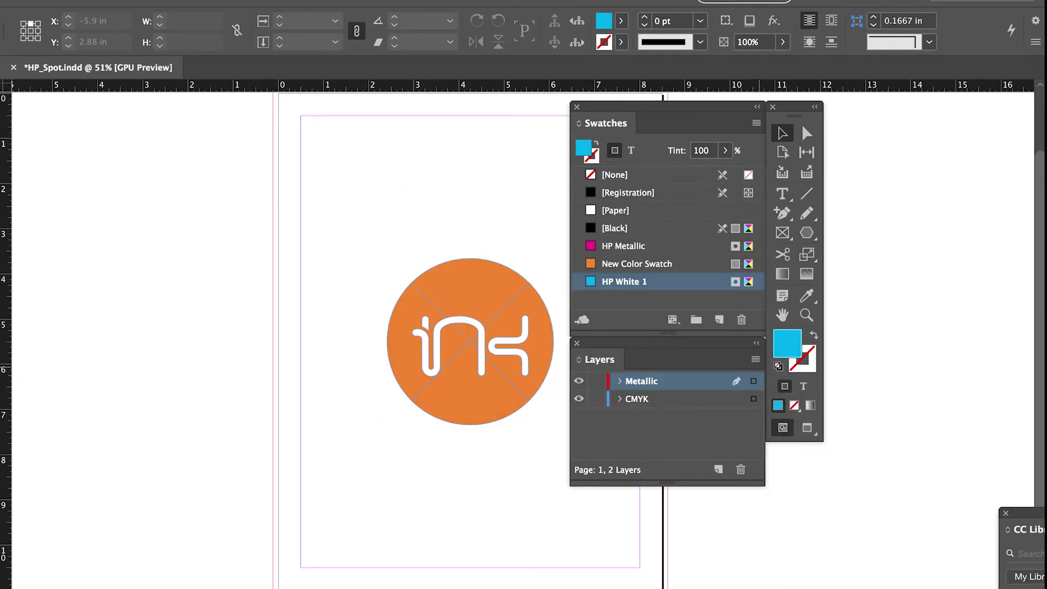
Copy the orange logo from the CMYK layer, paste it in place on the Metallic layer and fill it with HP Metallic.
click(540, 394)
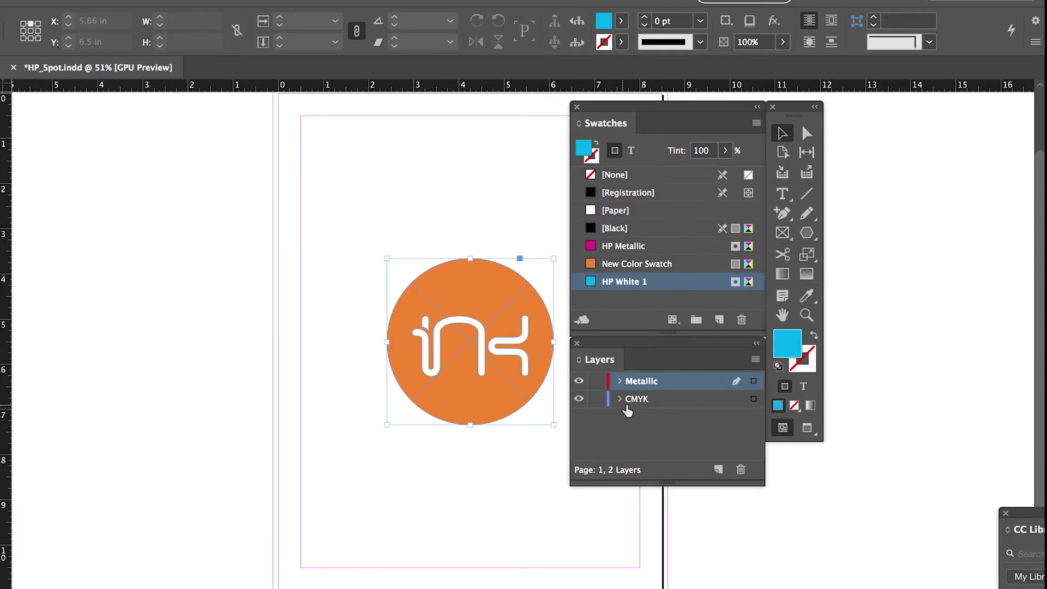
click(627, 401)
click(140, 7)
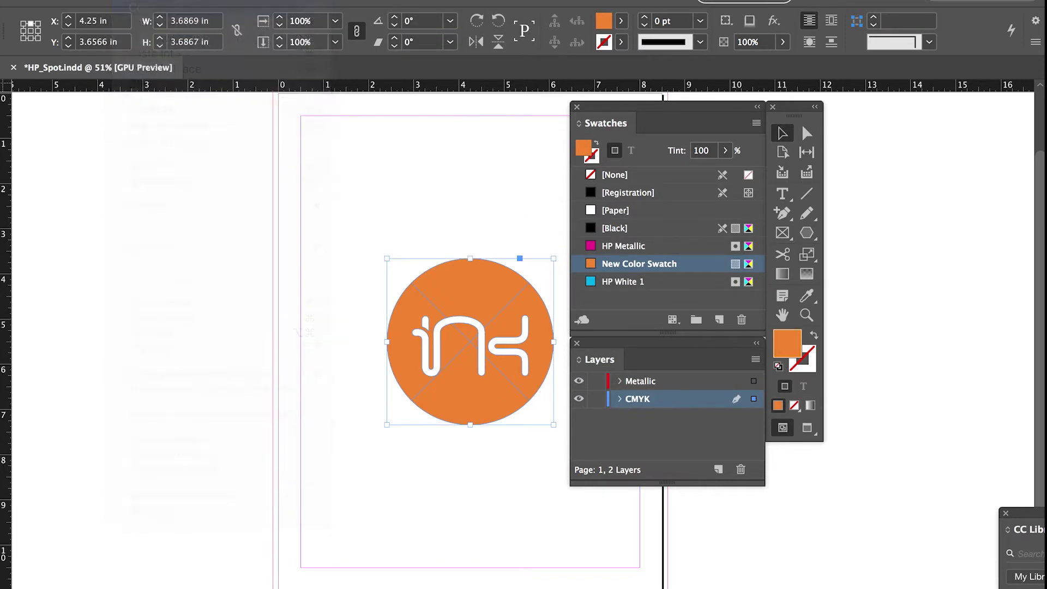
click(641, 380)
key(alt+shift+super+v)
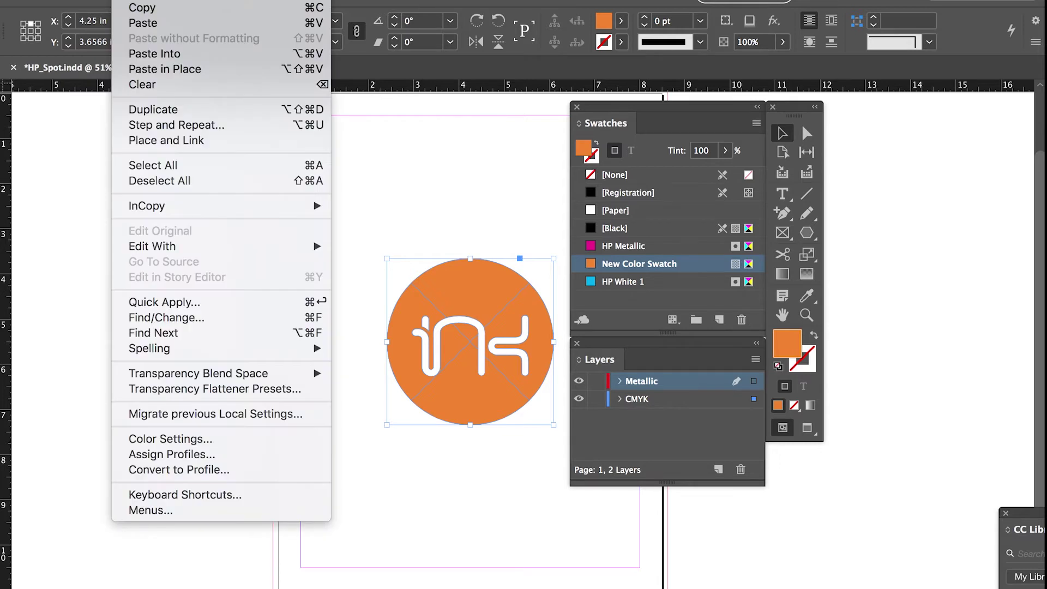
click(656, 249)
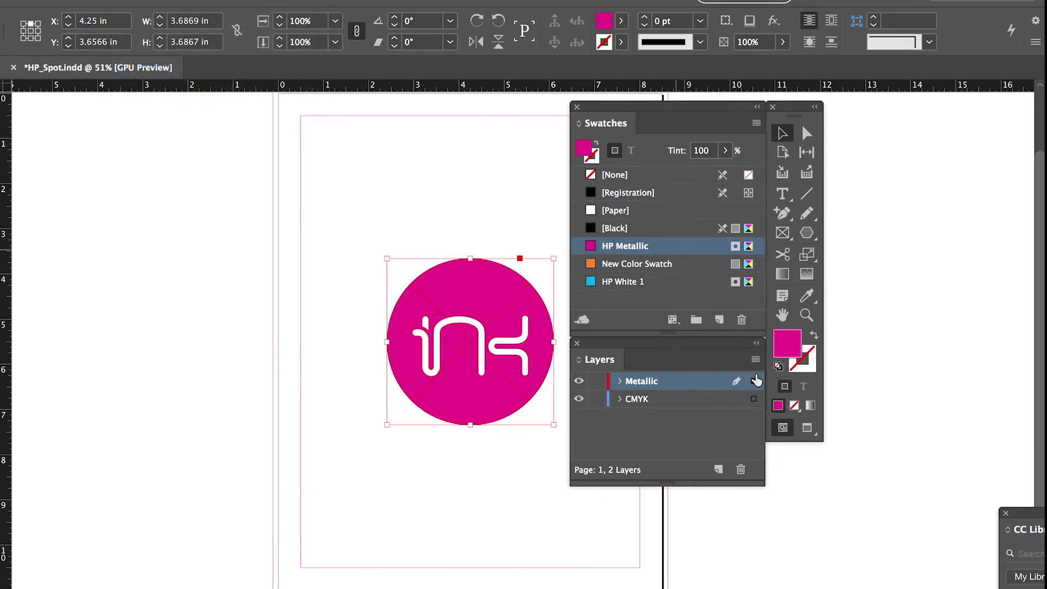
Create a new layer named White above the Metallic layer.
click(755, 359)
click(784, 369)
text(White)
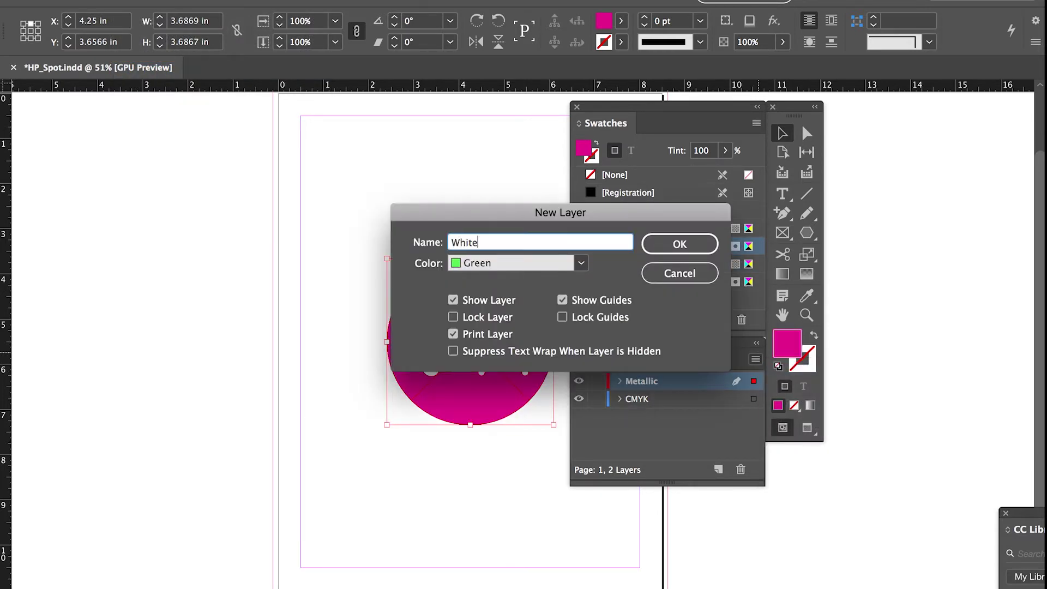
key(Return)
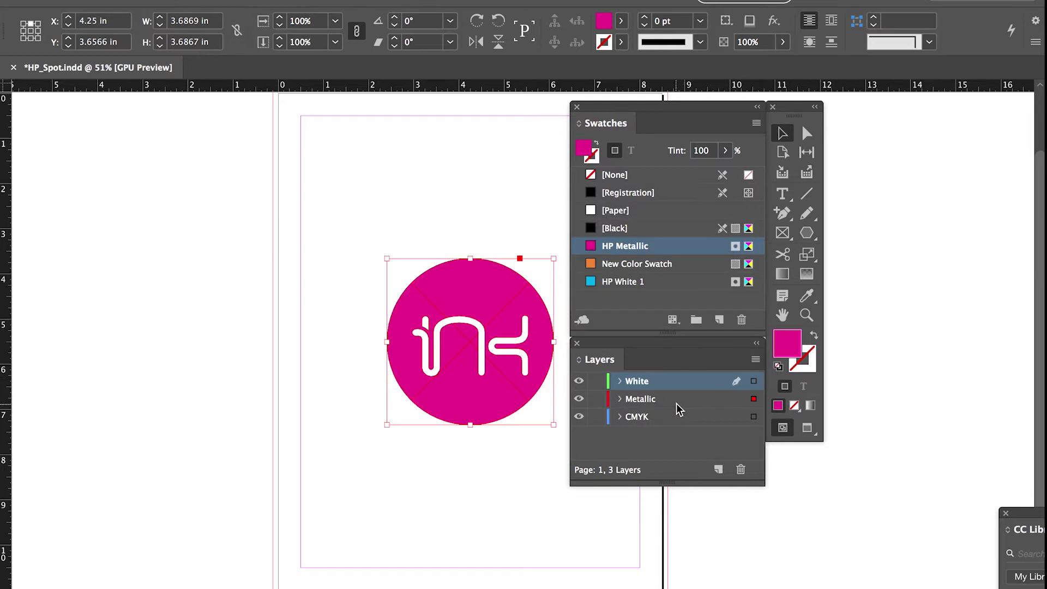
Copy the metallic logo, paste it in place on the White layer and fill it with the HP White 1 swatch.
click(128, 0)
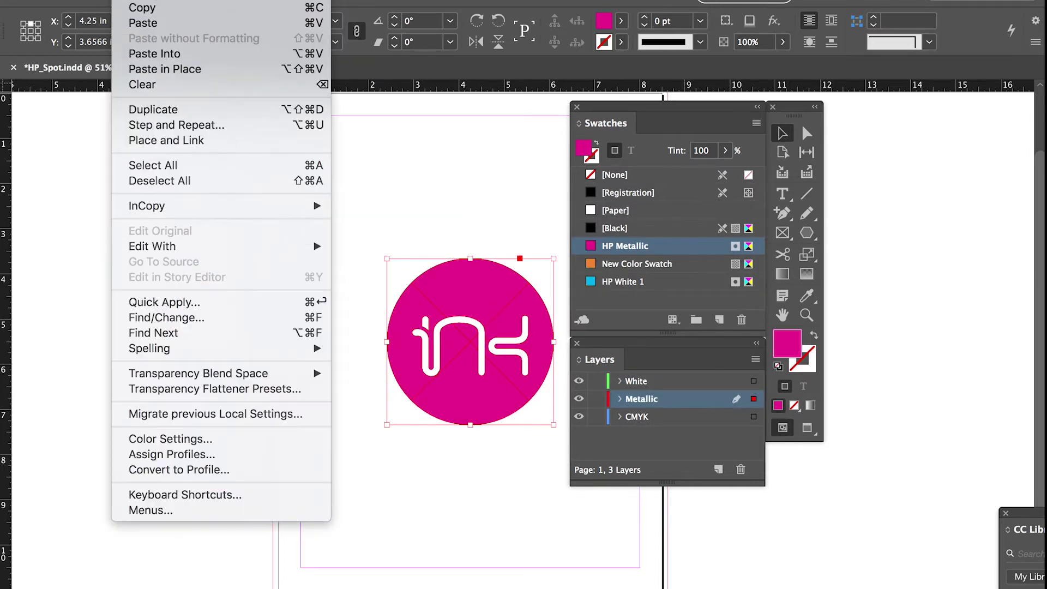
key(Escape)
click(637, 380)
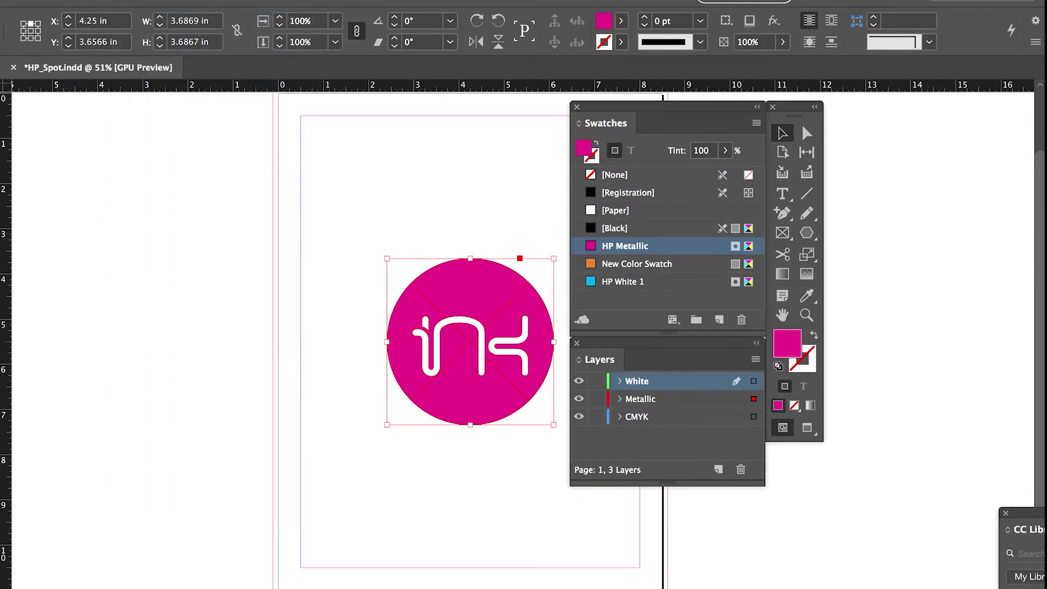
click(131, 1)
click(164, 68)
click(622, 281)
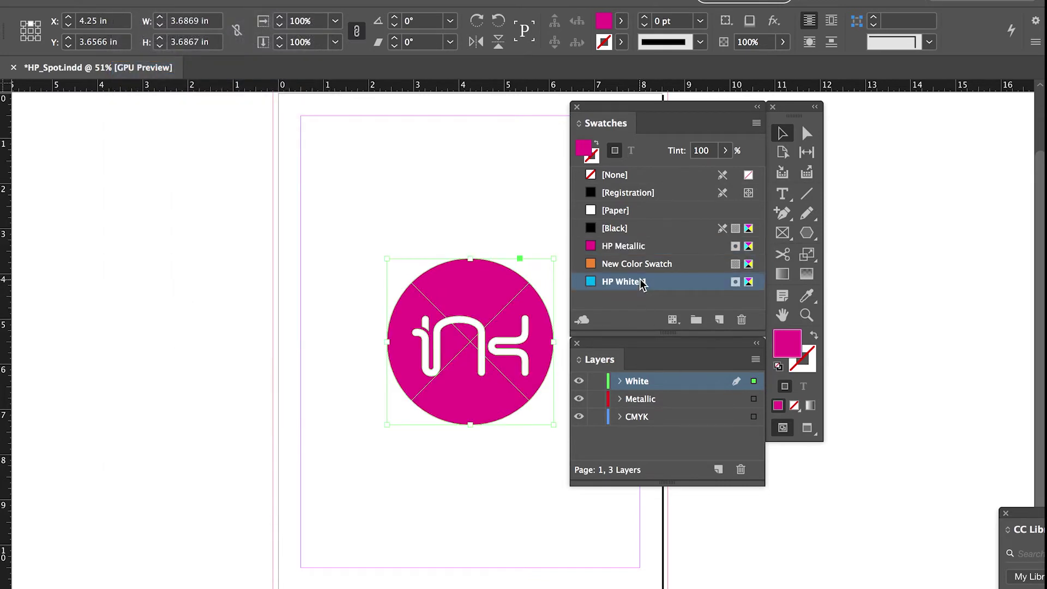
Hide every layer except Metallic and make Metallic the active layer.
alt+click(579, 399)
alt+click(641, 399)
click(643, 400)
key(Return)
click(622, 247)
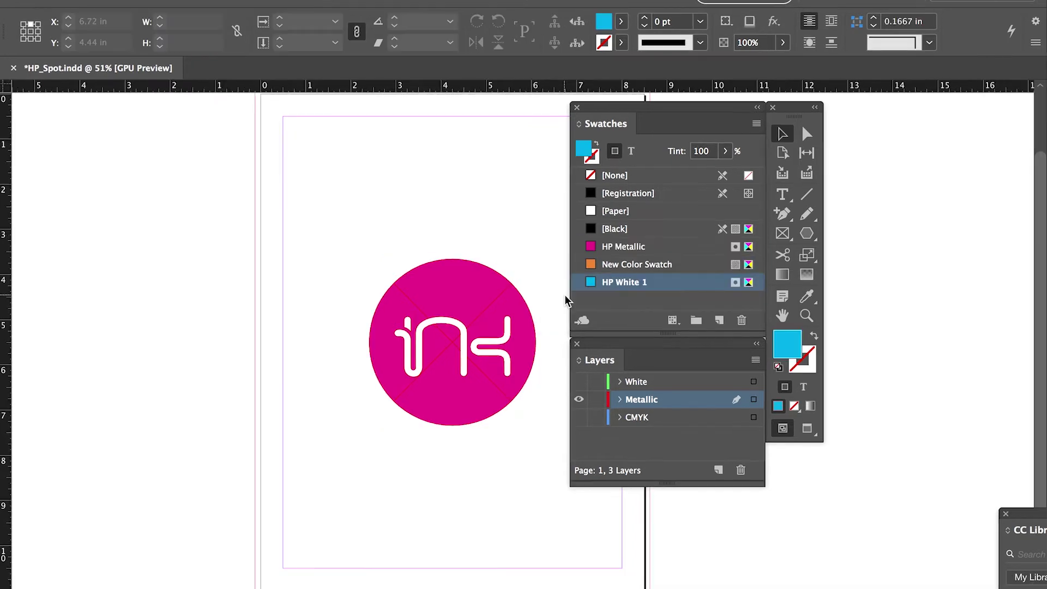
Copy the logo from the Metallic layer, show the White layer, and paste the logo in place there with an HP White 1 fill.
click(445, 294)
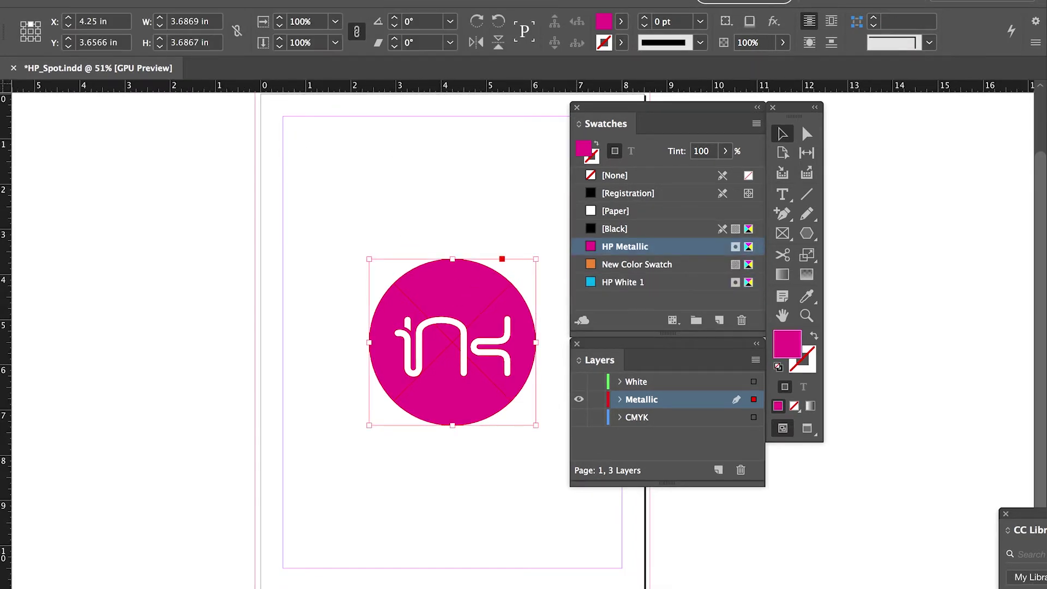
click(131, 0)
click(657, 386)
click(579, 381)
click(131, 0)
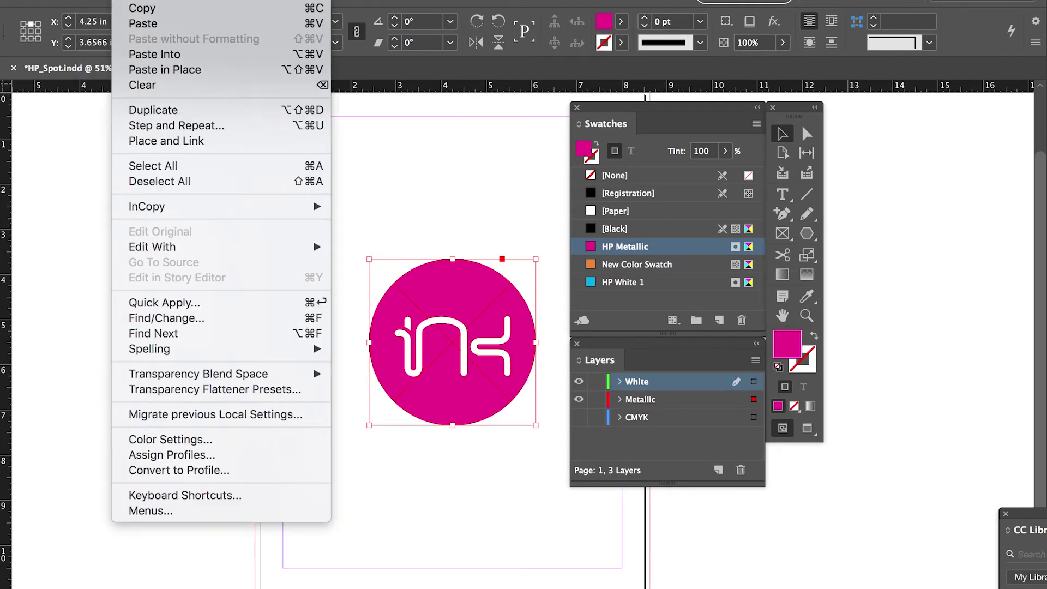
click(143, 69)
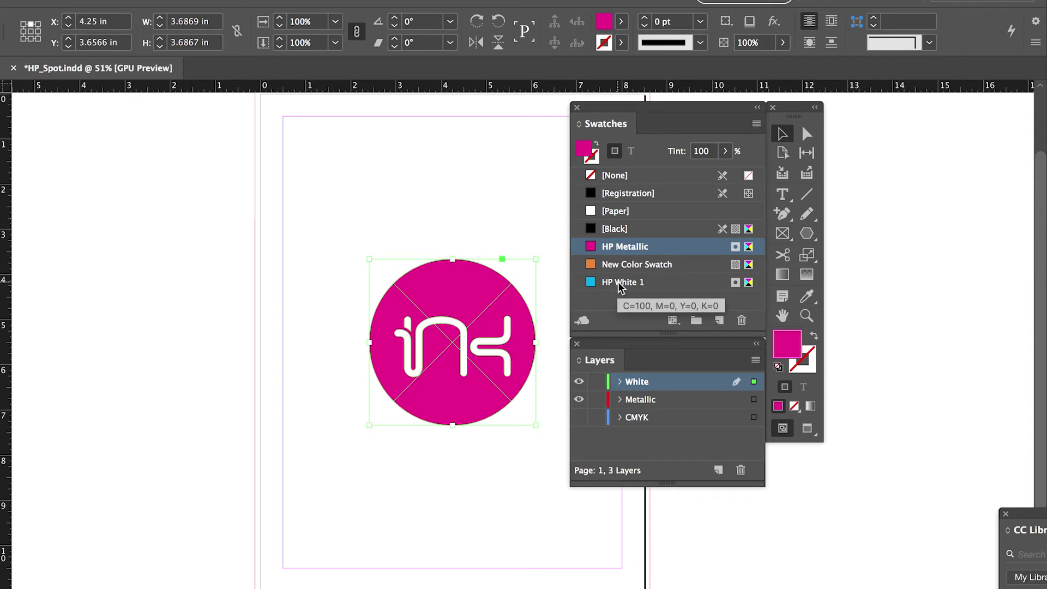
click(619, 284)
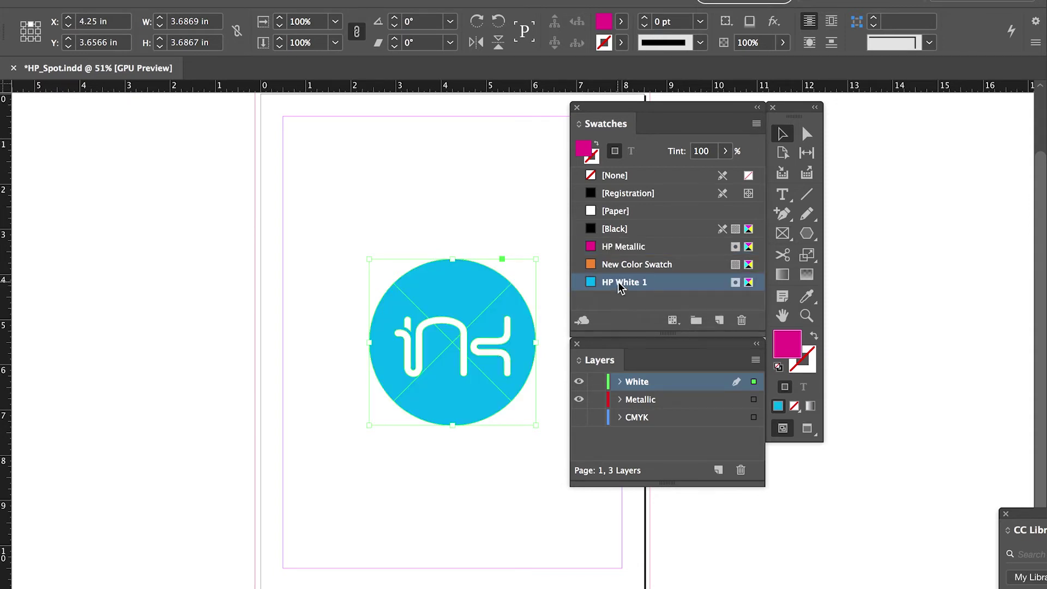
Show the output attributes and enable Overprint Fill for the logo on the White layer.
click(388, 0)
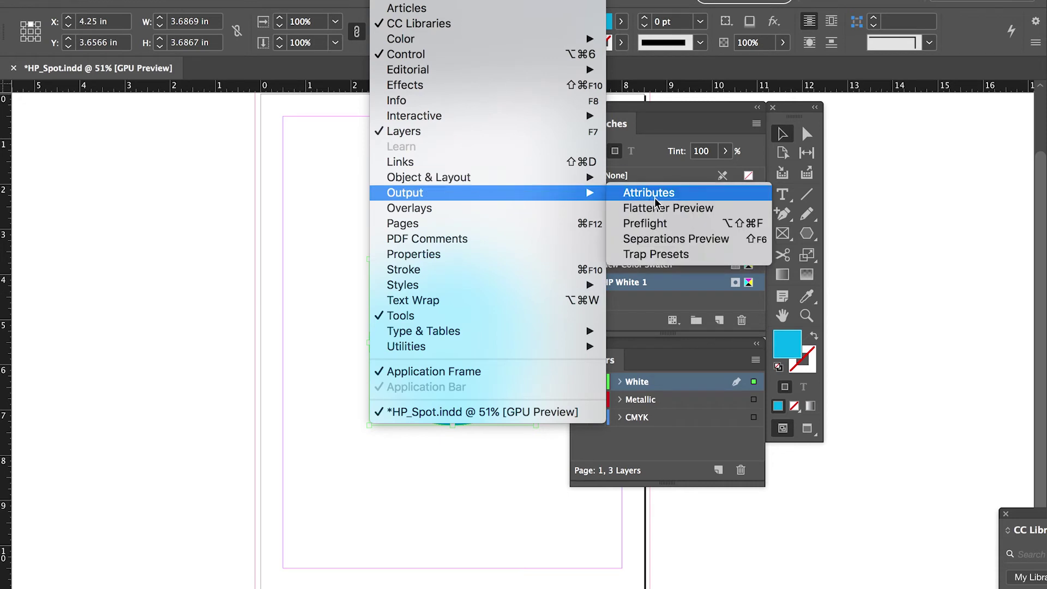
click(656, 195)
click(433, 459)
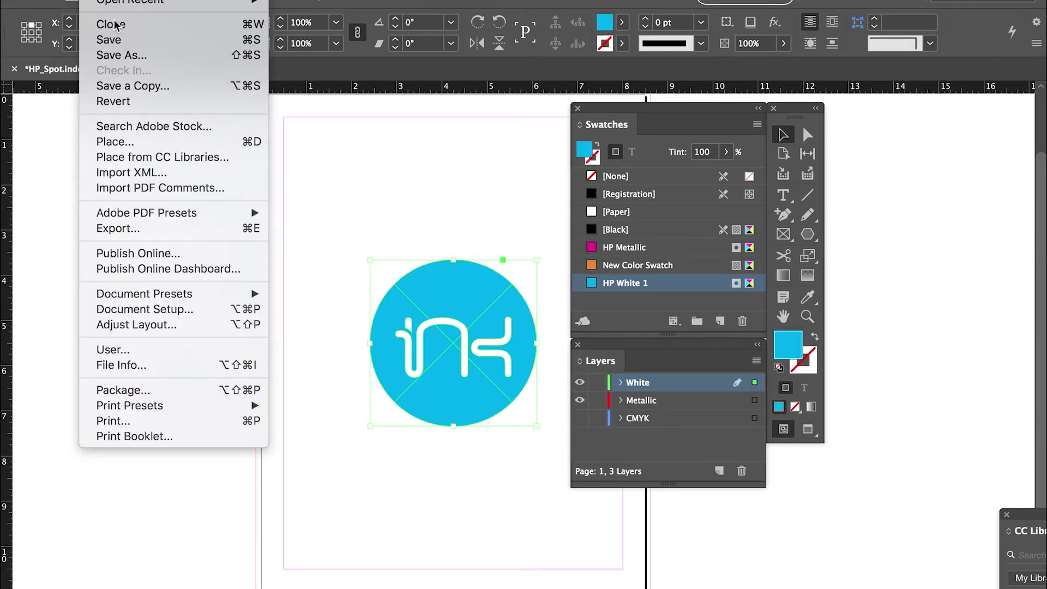
Set up the PDF export with the PDF/X-1a:2001 preset, all printer's marks and the document bleed settings.
click(126, 228)
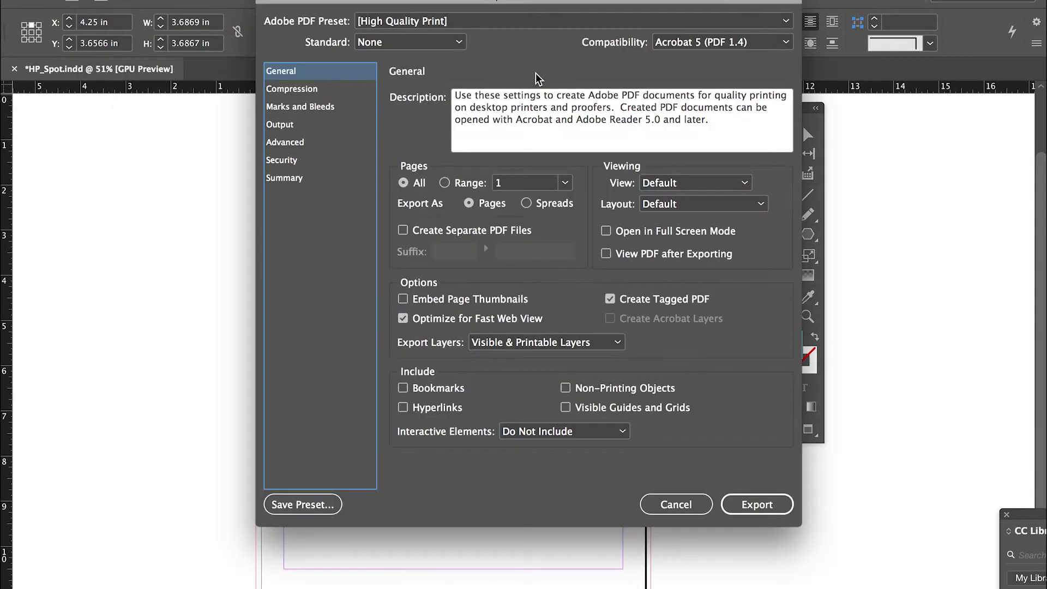
click(443, 21)
click(431, 54)
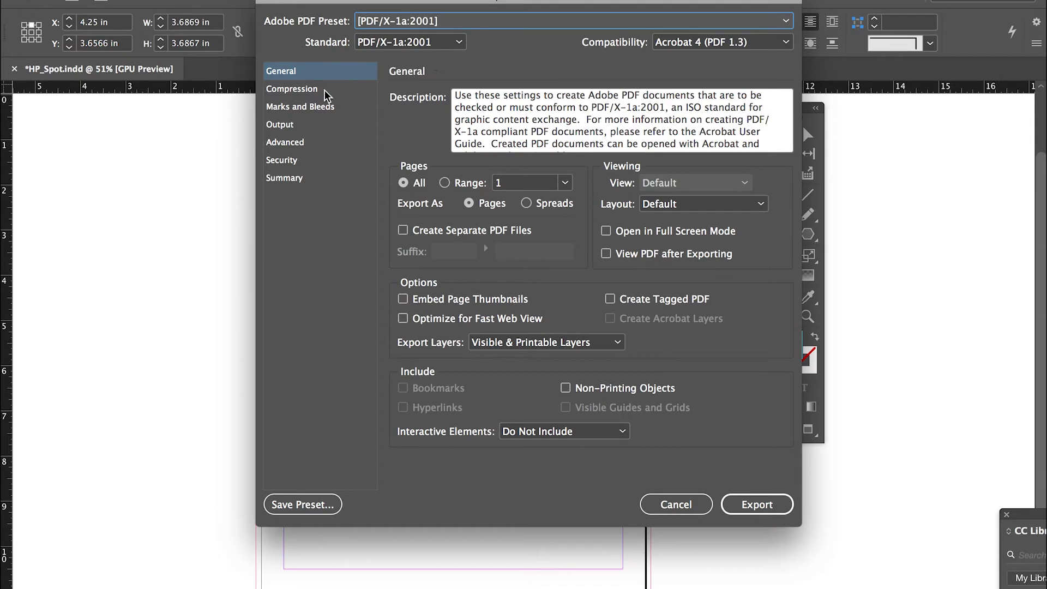
click(305, 89)
click(317, 107)
click(403, 114)
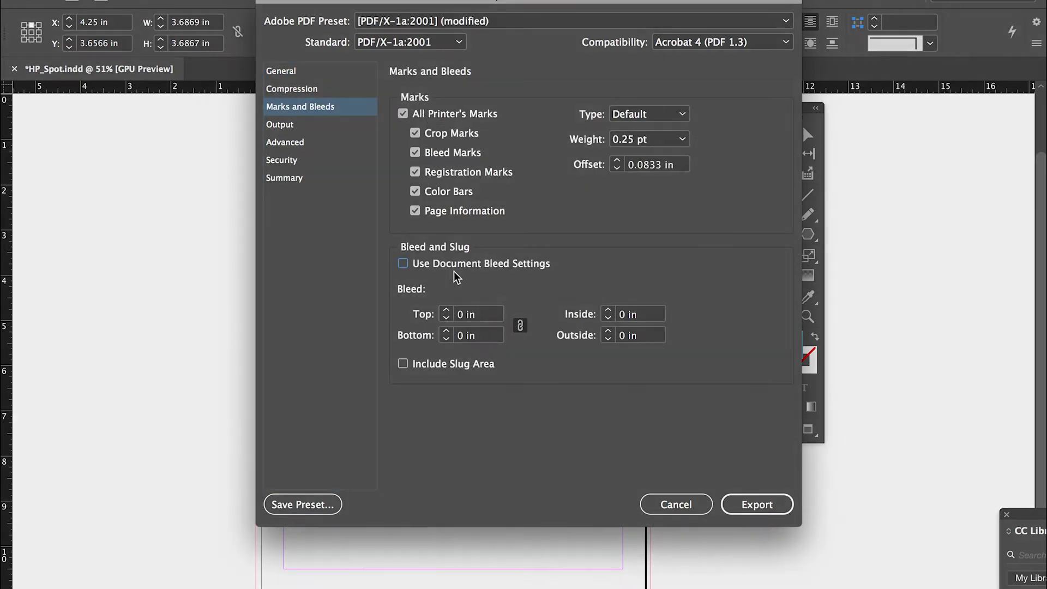
click(403, 264)
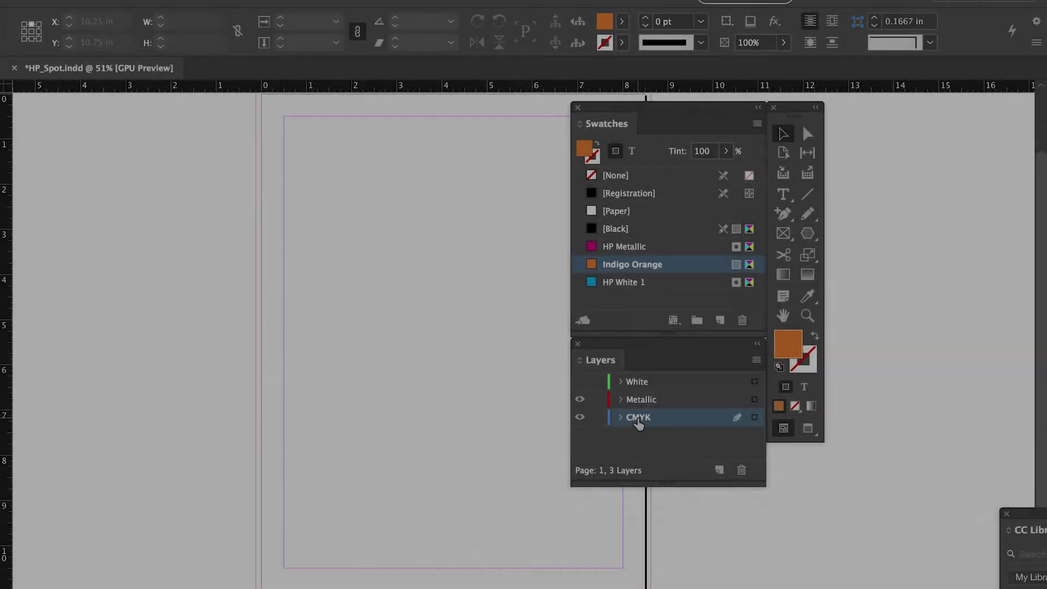
Place the orange logo on the CMYK layer at about X 3.82 in, Y 3.67 in.
double_click(639, 418)
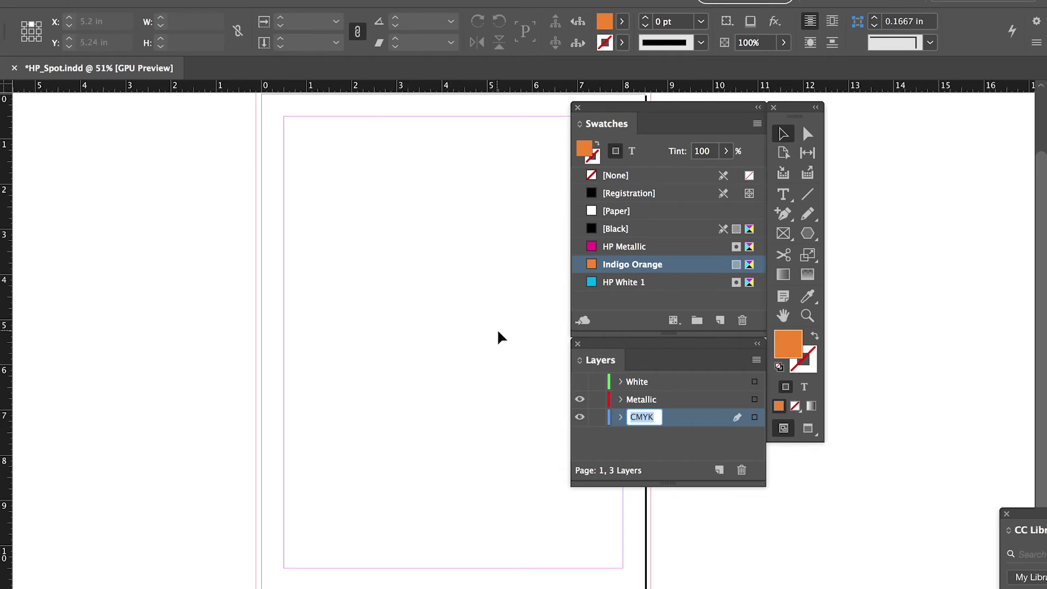
key(Return)
drag(498, 336, 408, 336)
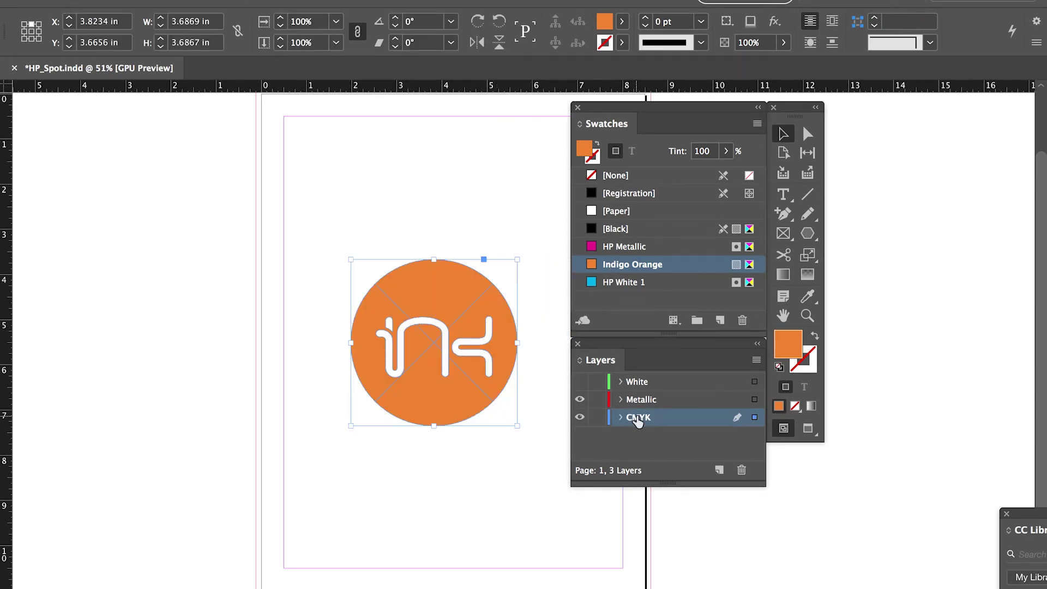
Duplicate the newly placed orange logo in place from the CMYK layer onto the Metallic layer and apply the HP Metallic swatch.
click(123, 0)
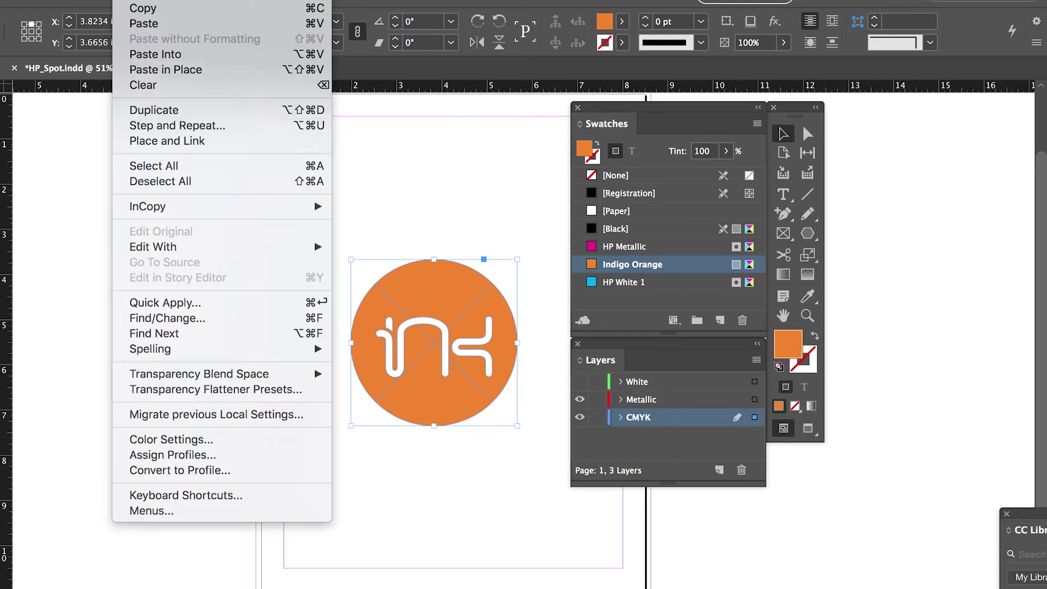
click(148, 8)
click(641, 400)
click(123, 0)
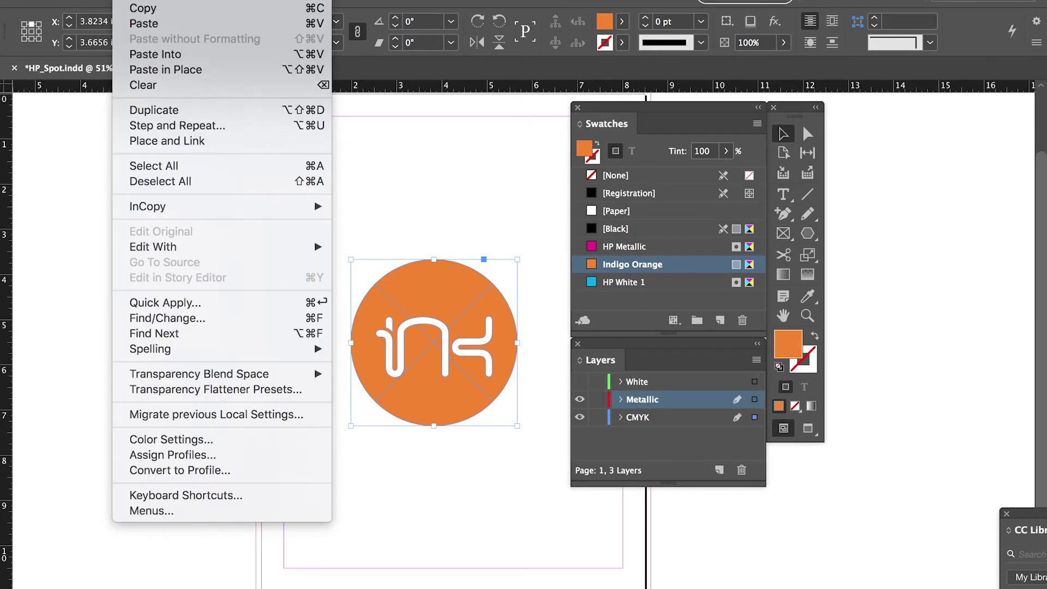
click(162, 69)
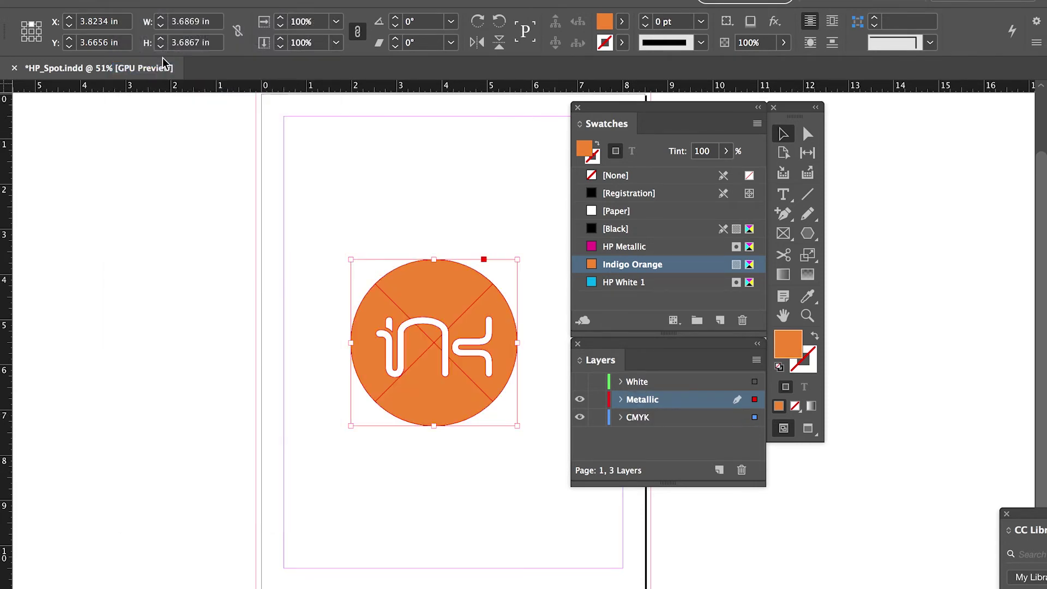
click(625, 247)
Show the output attributes and enable Overprint Fill for the HP Metallic logo on the Metallic layer.
click(388, 0)
mouse_move(572, 193)
click(659, 197)
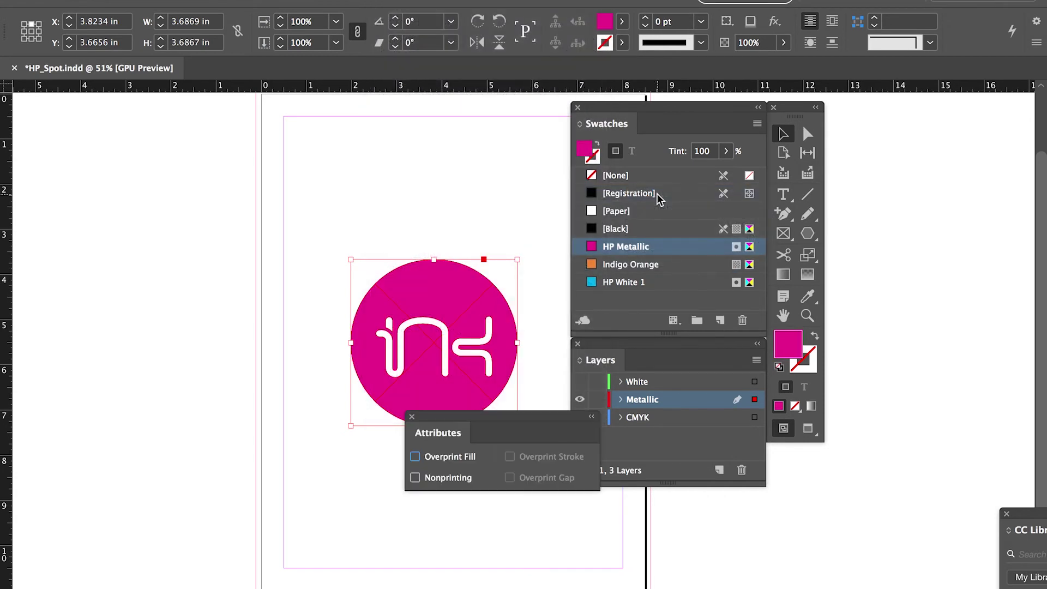
click(430, 456)
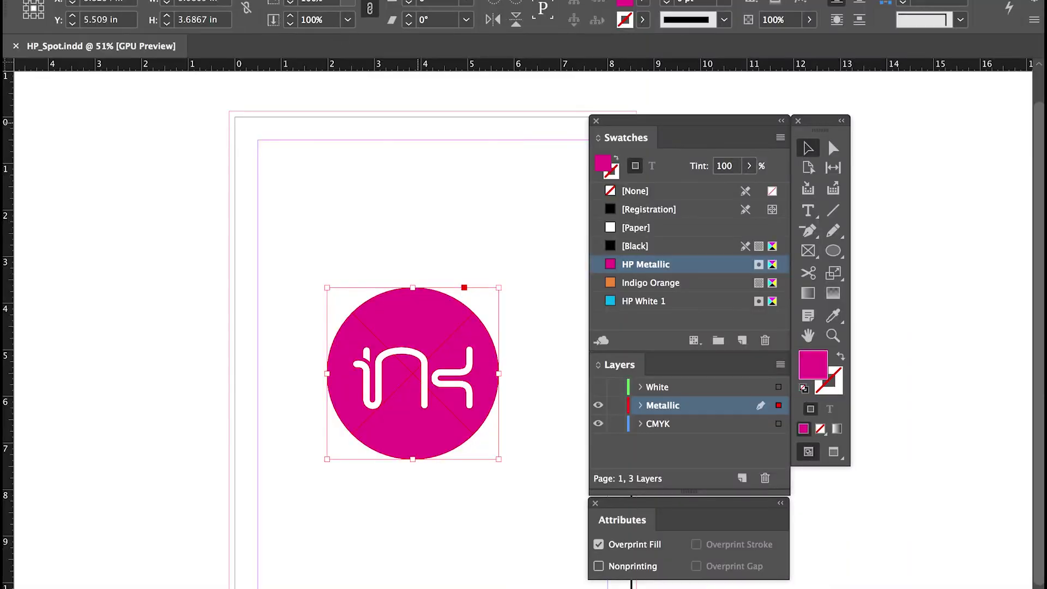
Duplicate the metallic logo in place onto the White layer, made visible, and apply the HP White 1 swatch to the copy.
click(131, 2)
click(133, 24)
click(702, 387)
click(598, 386)
click(131, 1)
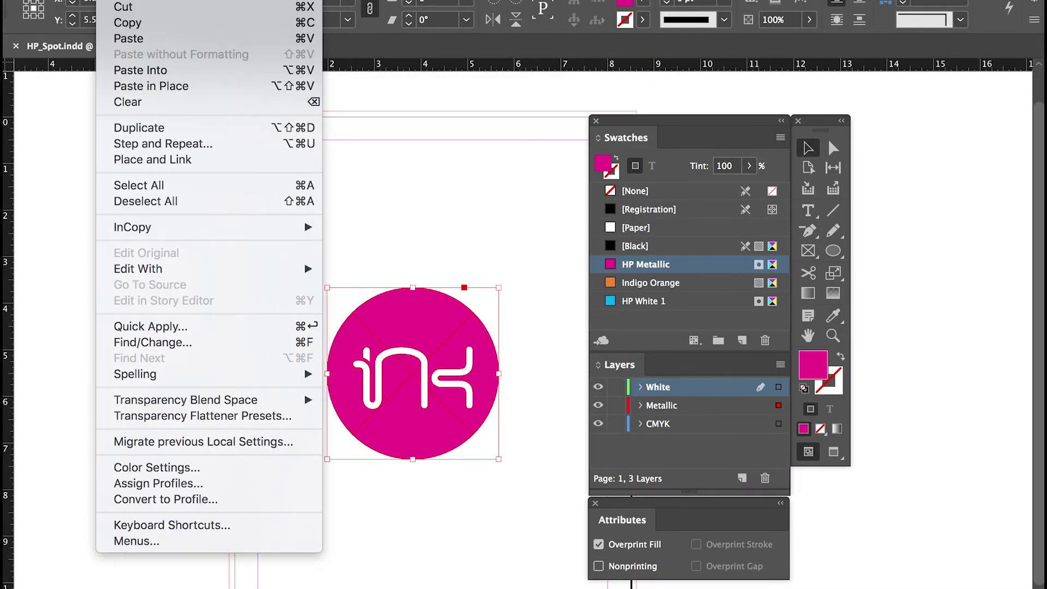
click(153, 84)
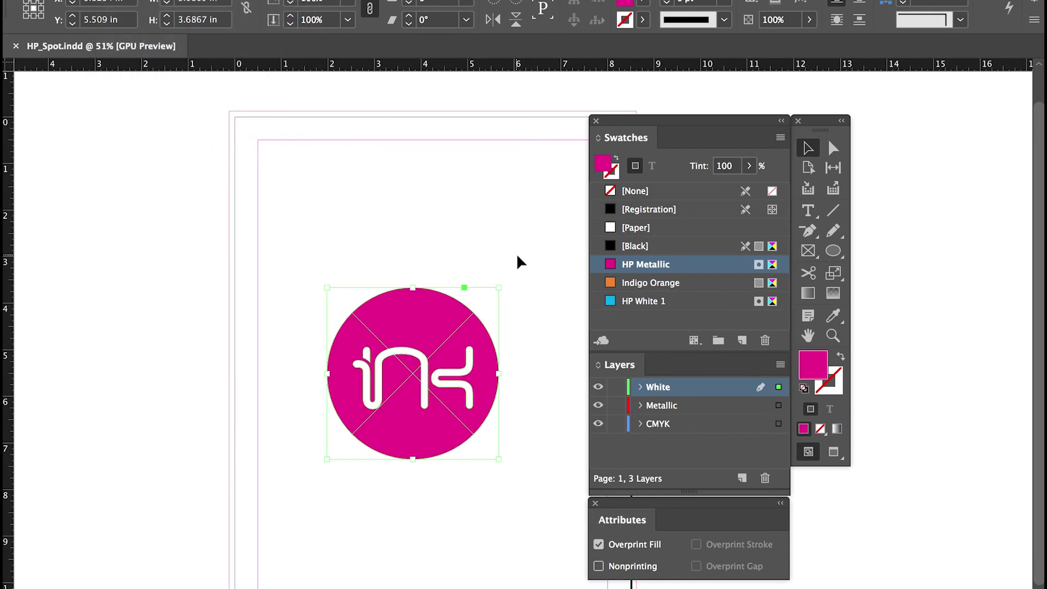
click(649, 303)
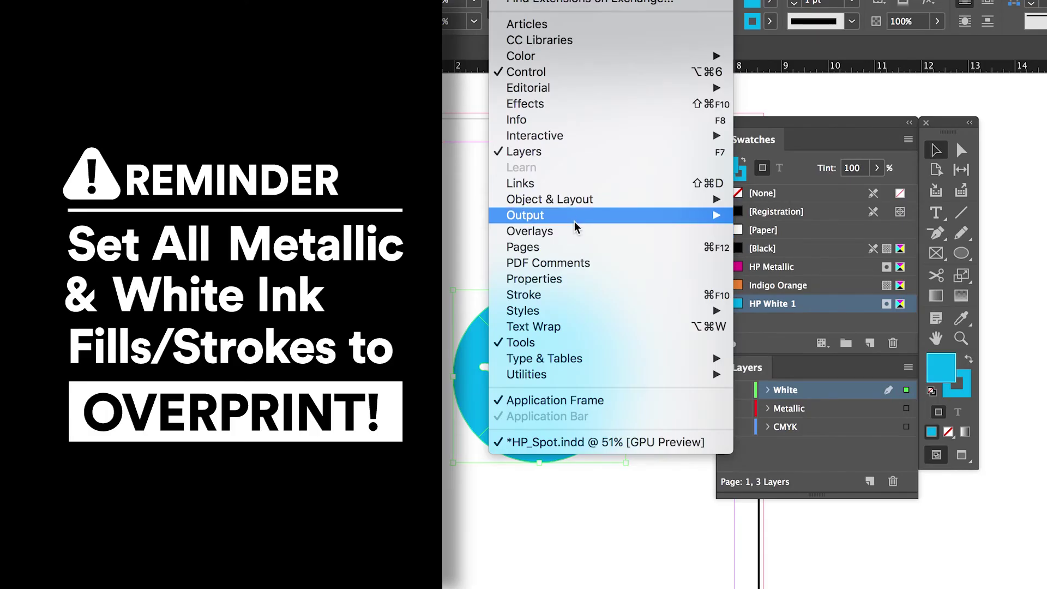
Show the output attributes and enable Overprint Fill and Overprint Stroke for the HP White 1 logo on the White layer.
mouse_move(709, 215)
click(757, 217)
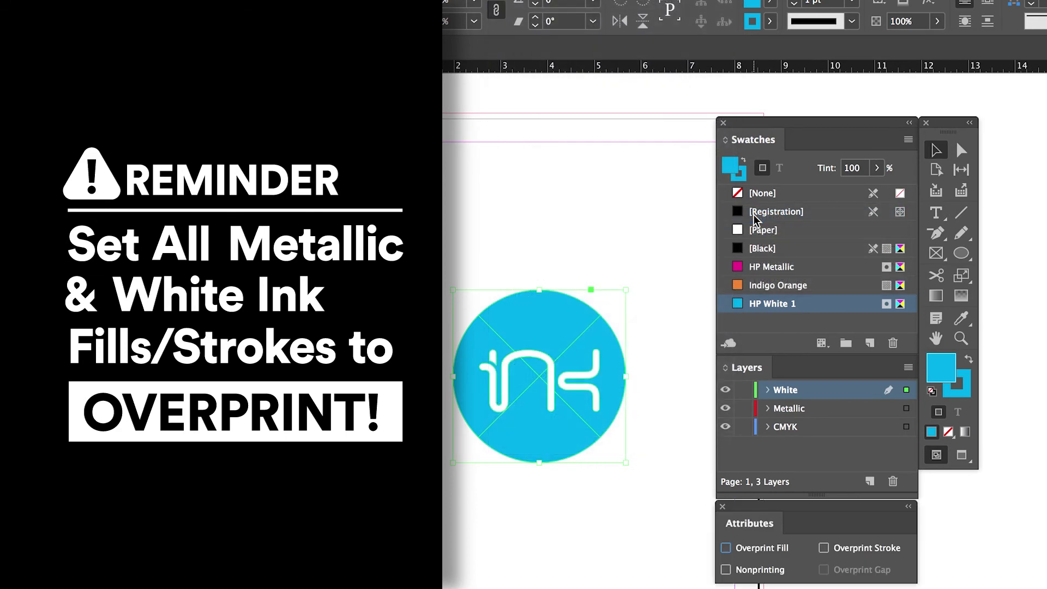
click(726, 548)
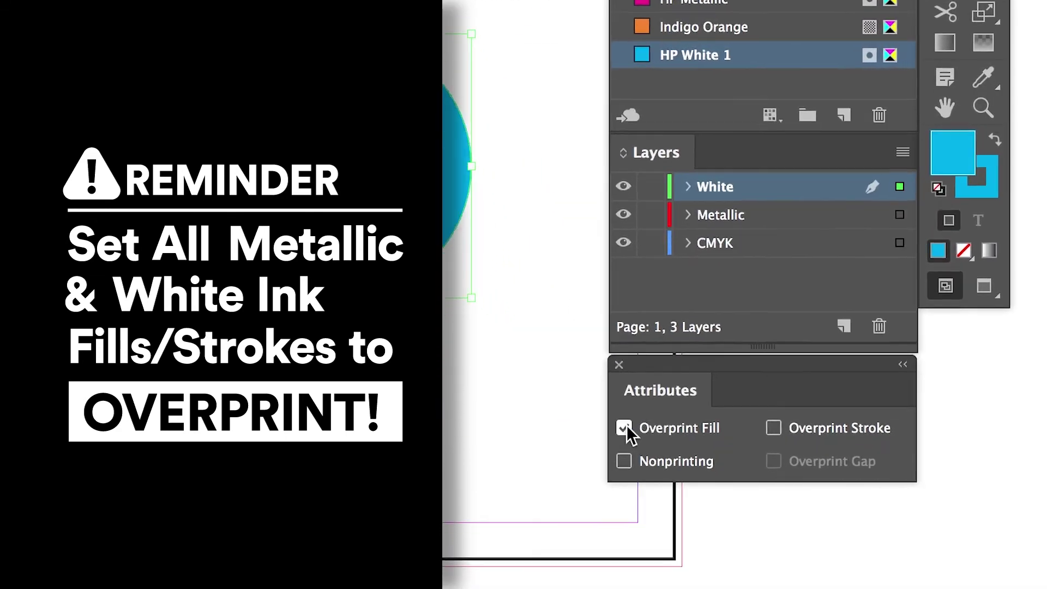
click(774, 378)
click(774, 377)
click(772, 376)
click(623, 371)
click(626, 372)
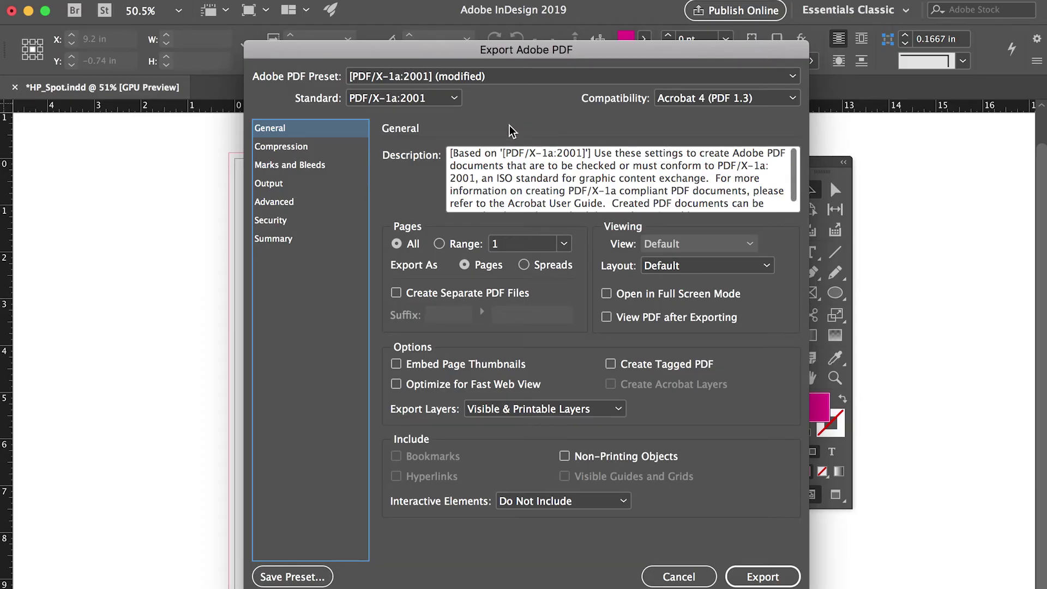
Open the marks and bleed settings of the PDF/X-1a:2001 export.
click(297, 165)
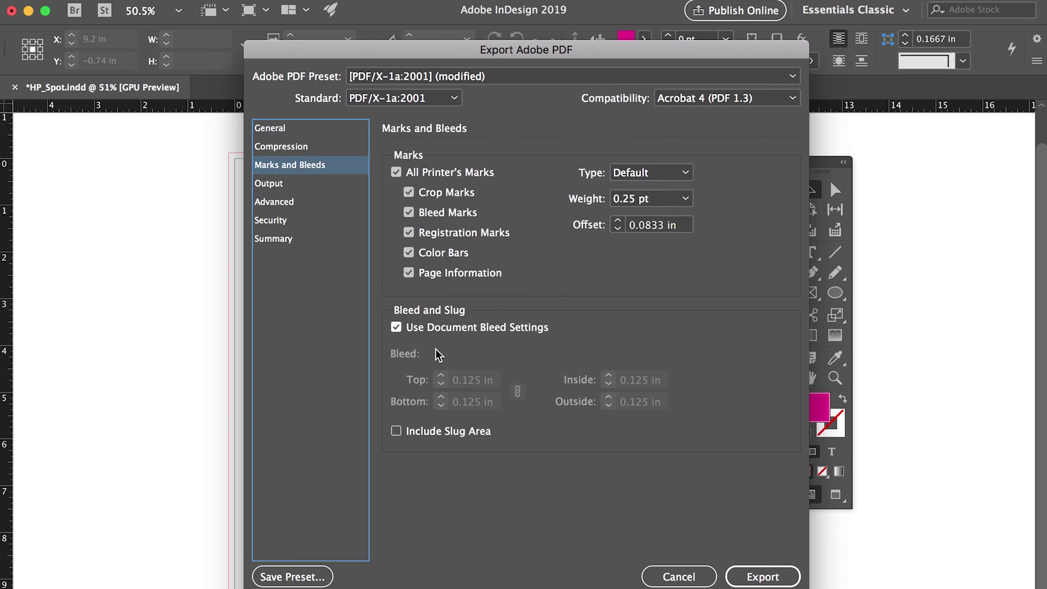